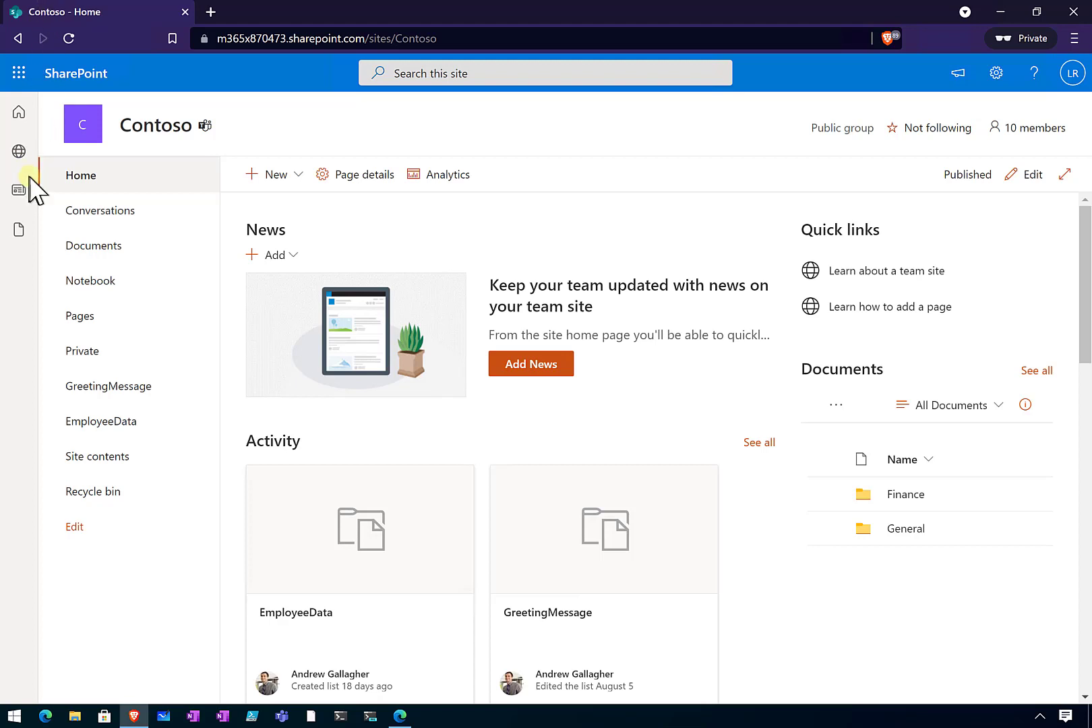
Step: Open the Contoso site's Documents library and check which account is signed in
click(83, 247)
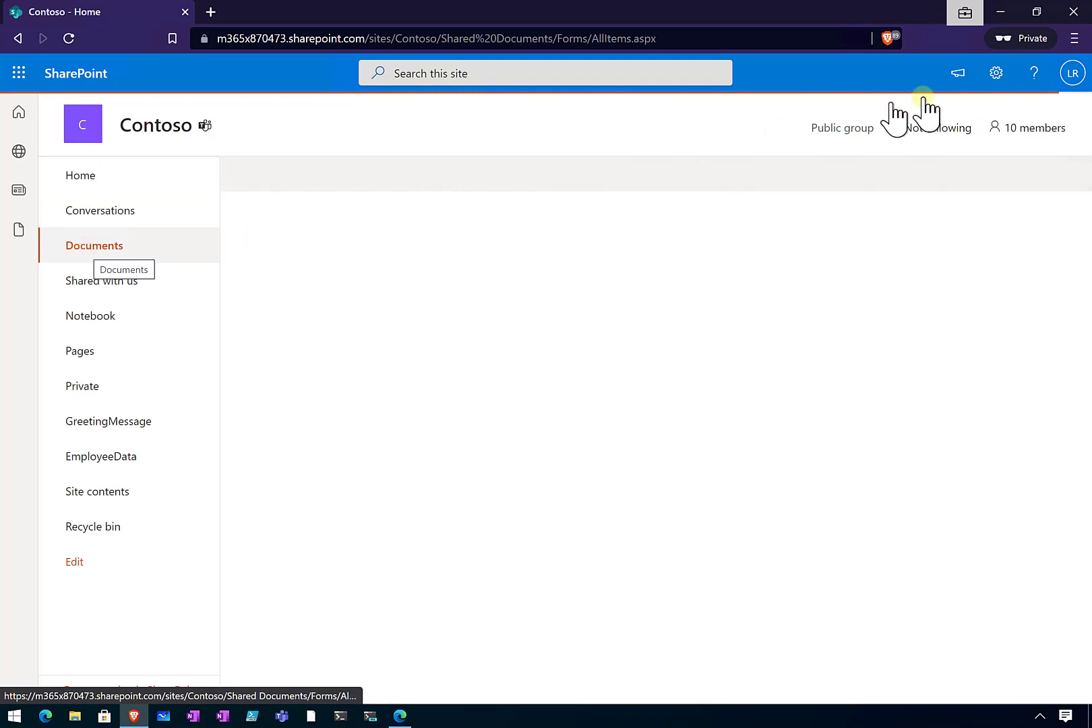
click(1069, 75)
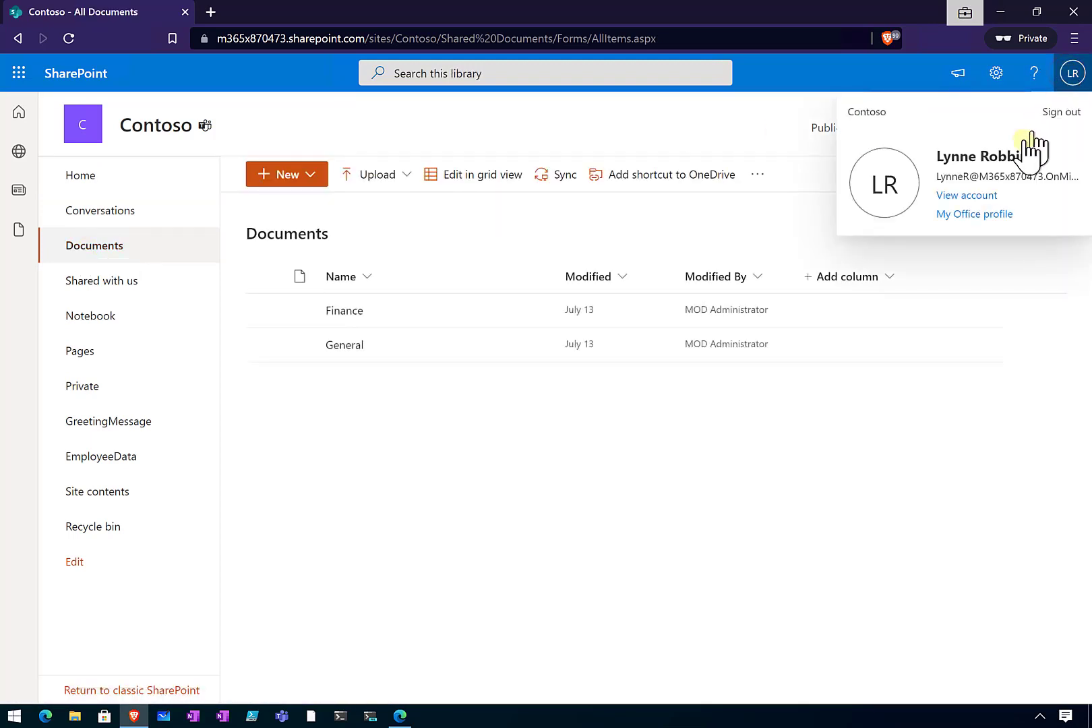
click(749, 120)
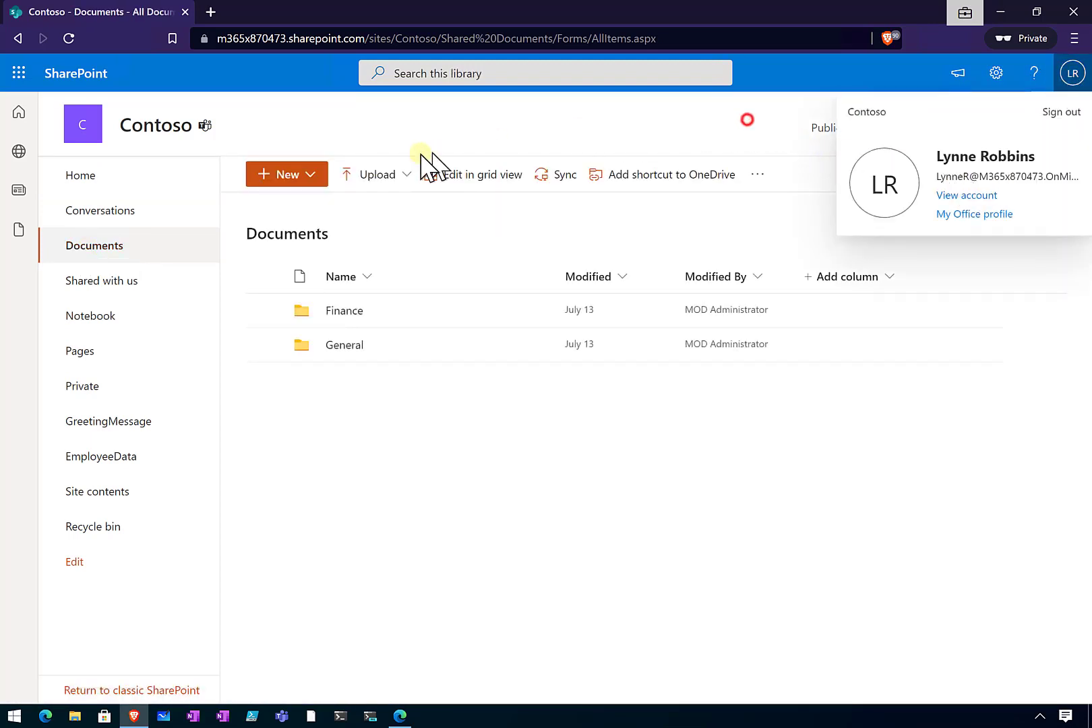
Step: Create a Word document containing "Hello world" in the Documents library, and refresh the file list after closing it
click(312, 176)
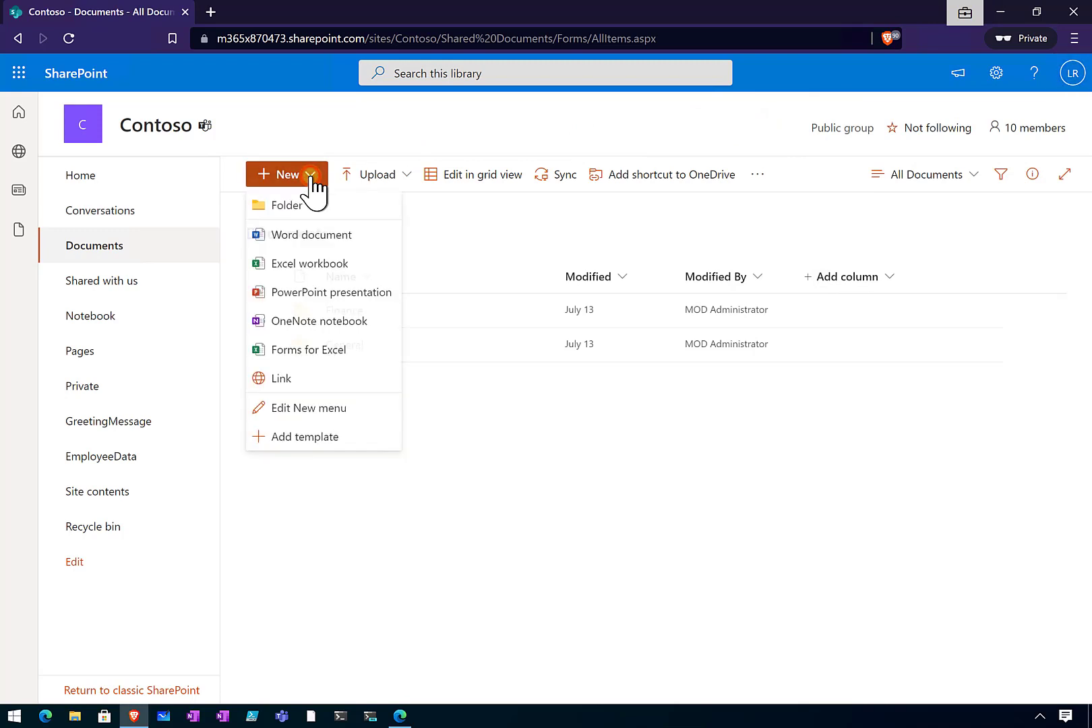
click(298, 237)
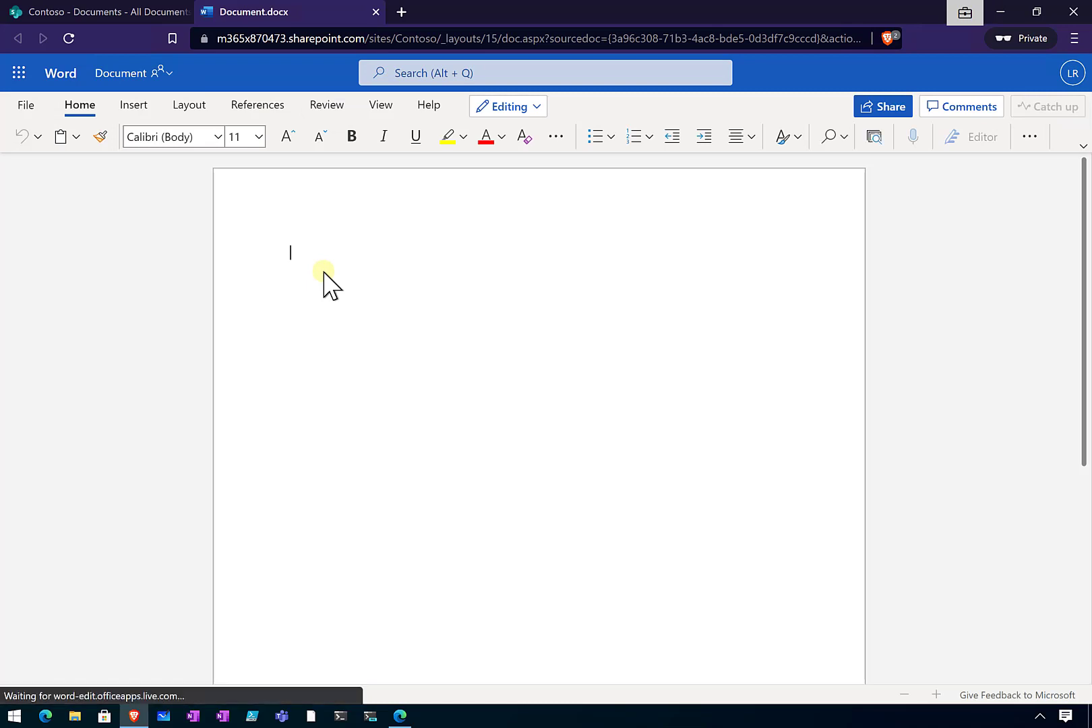
text(Hell)
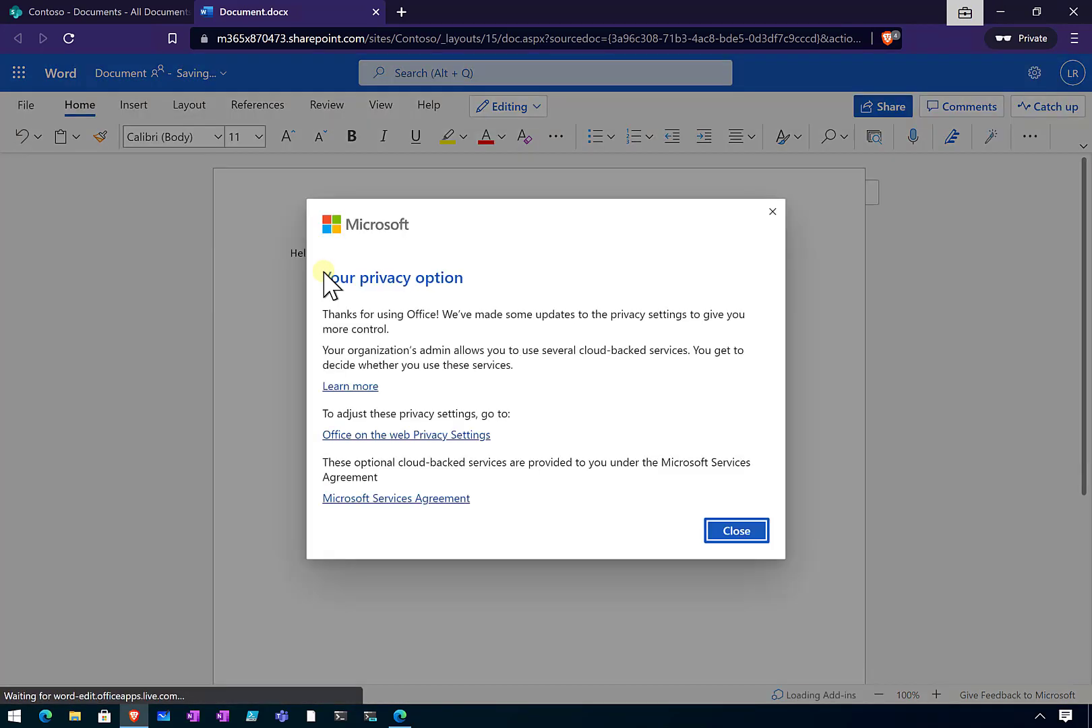
click(750, 537)
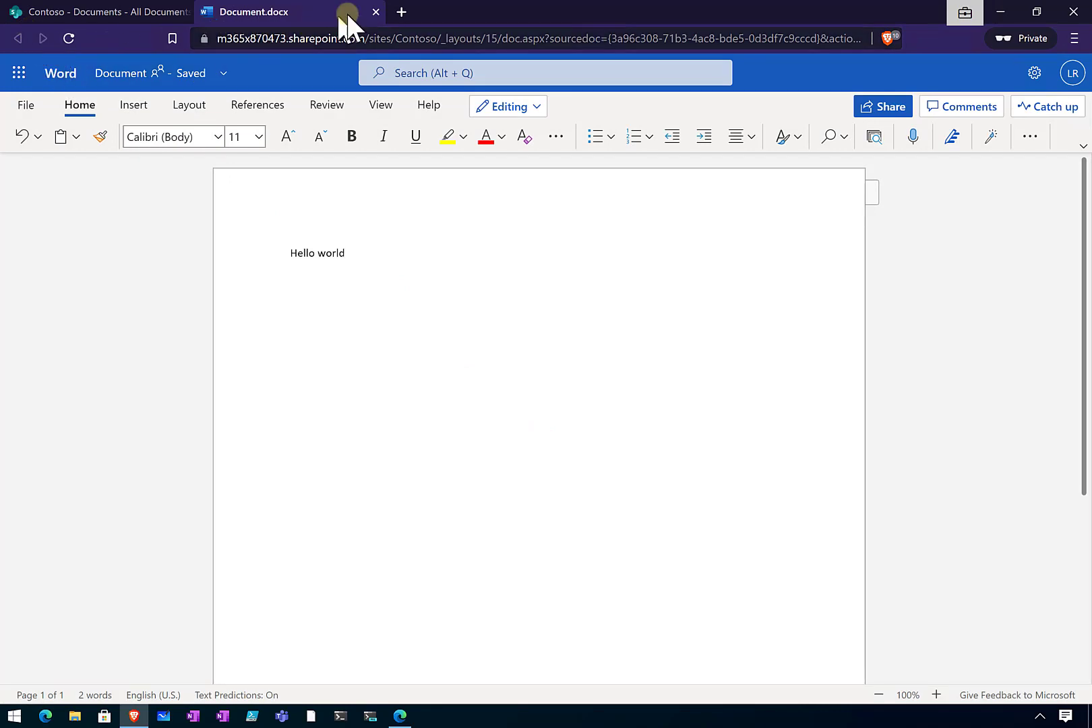
click(374, 12)
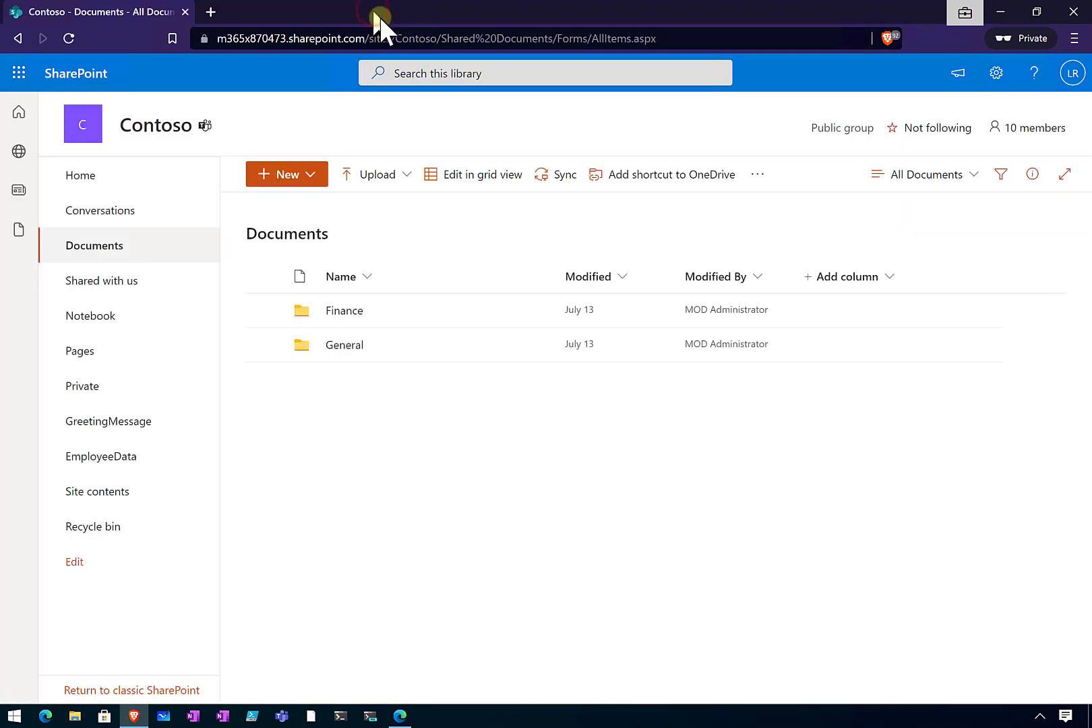
click(69, 36)
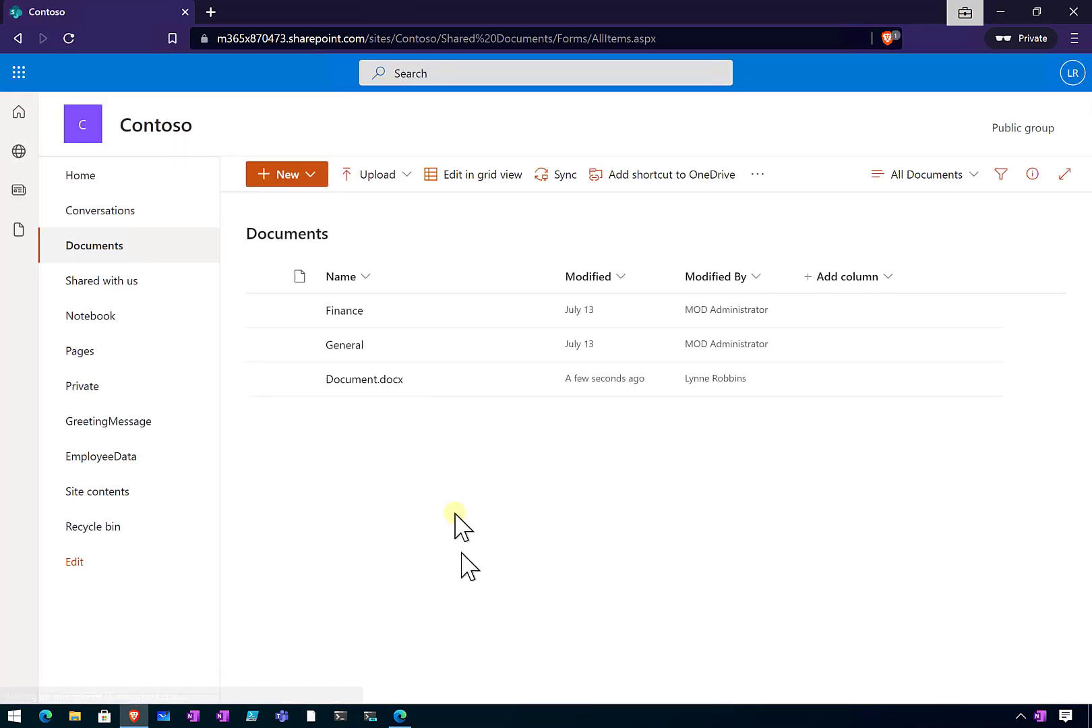
Step: Delete Document.docx from the Documents library
mouse_move(369, 381)
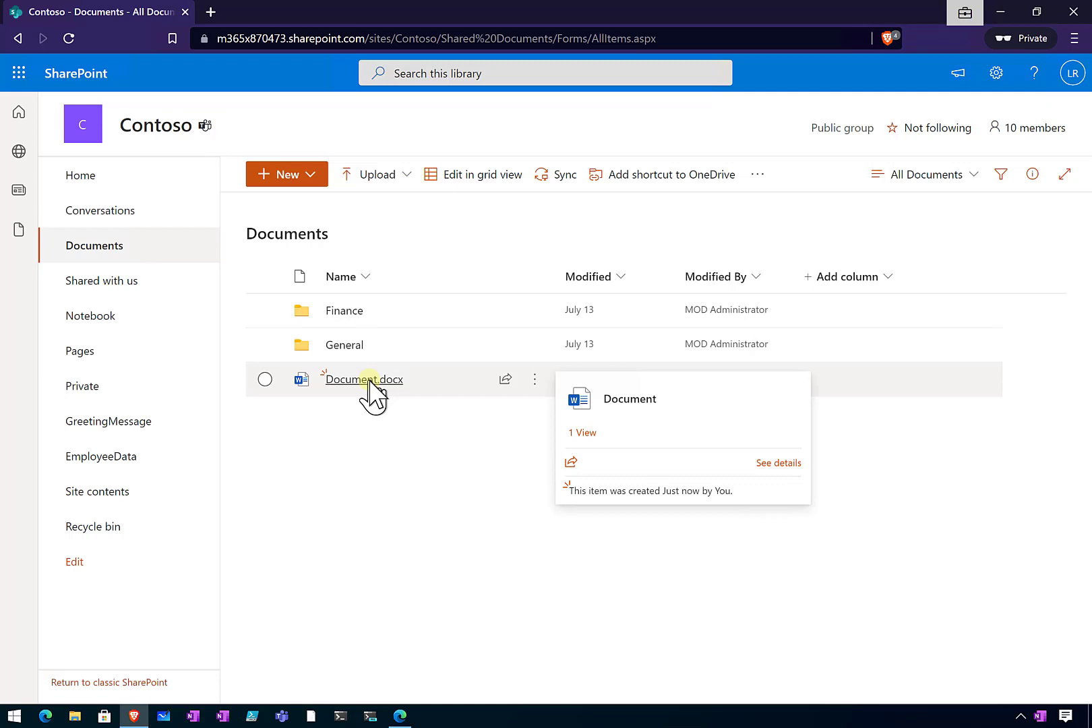
click(265, 380)
key(Delete)
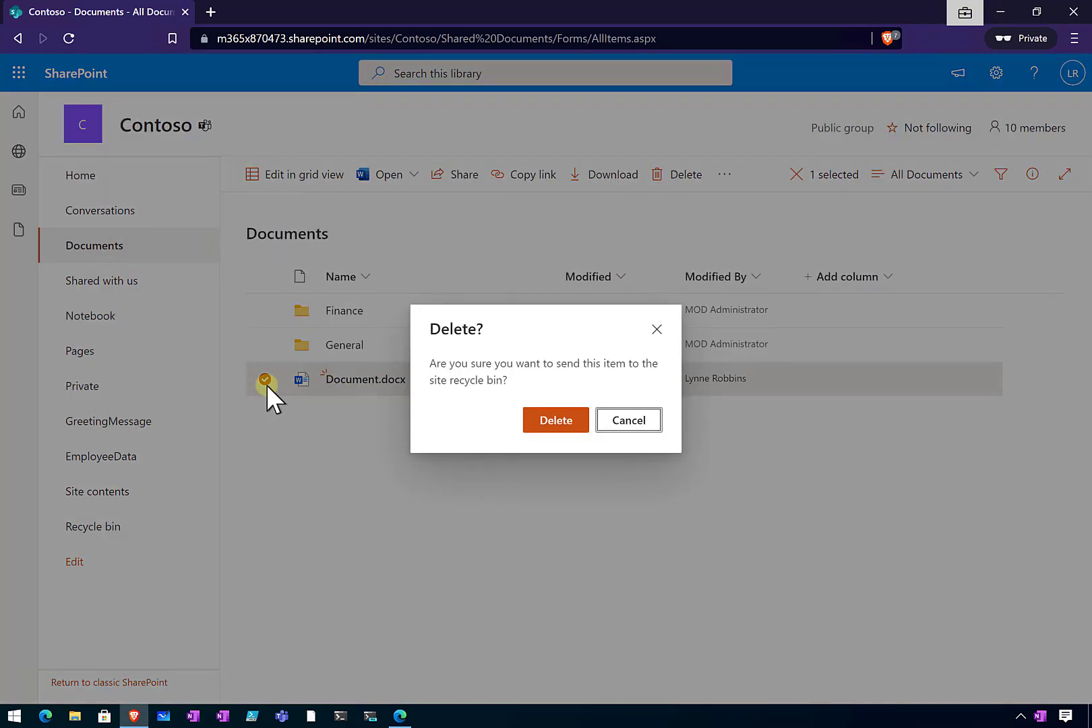
click(566, 423)
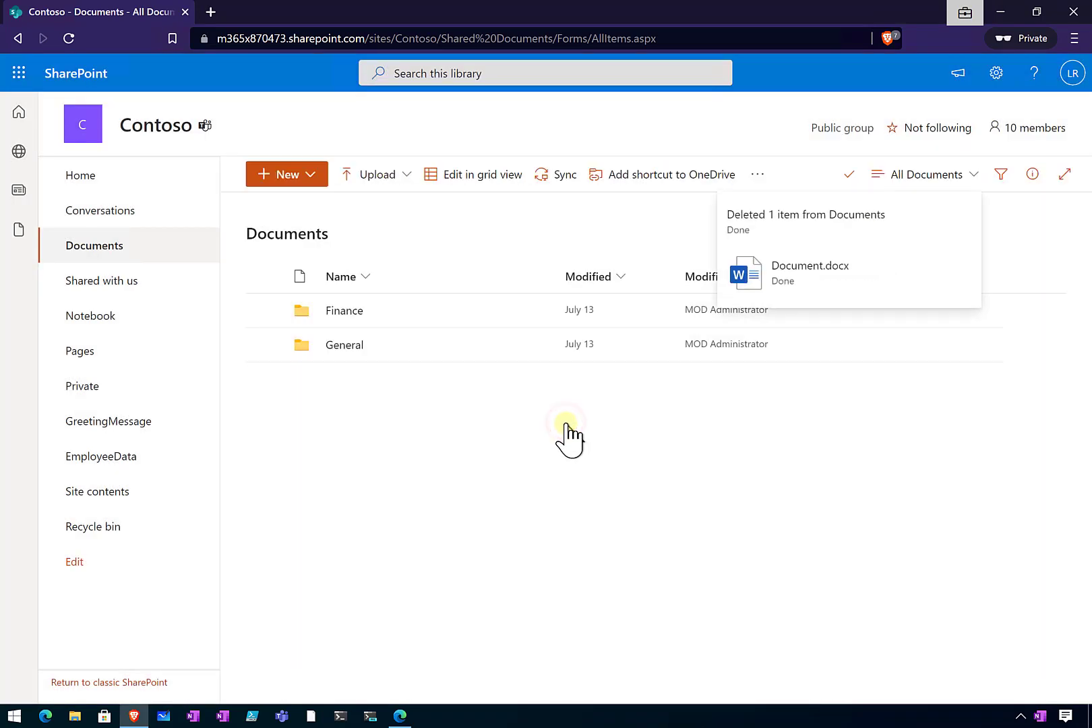
Step: Remove Document.docx from the site's recycle bin and return to the Documents library
click(93, 529)
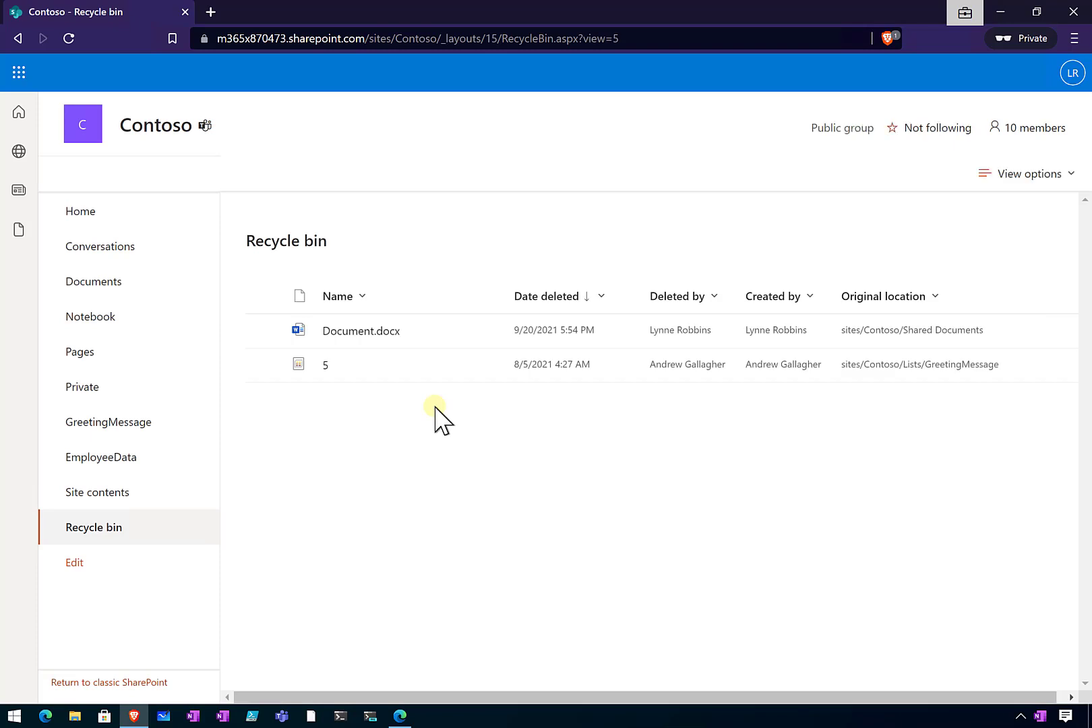
click(265, 330)
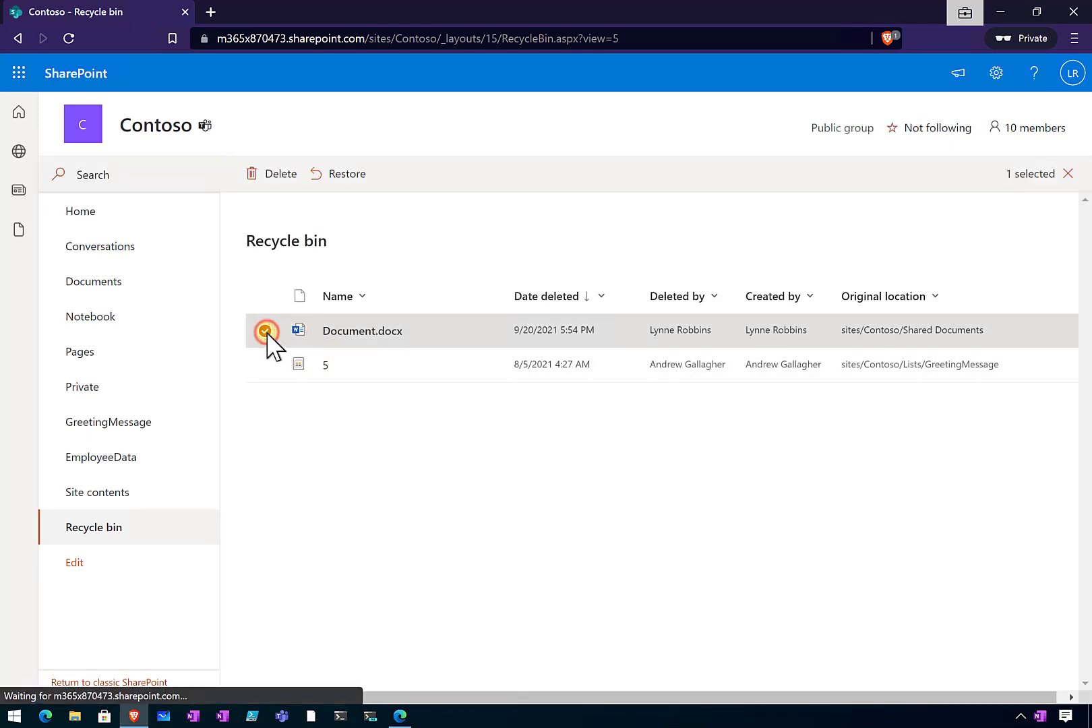
key(Delete)
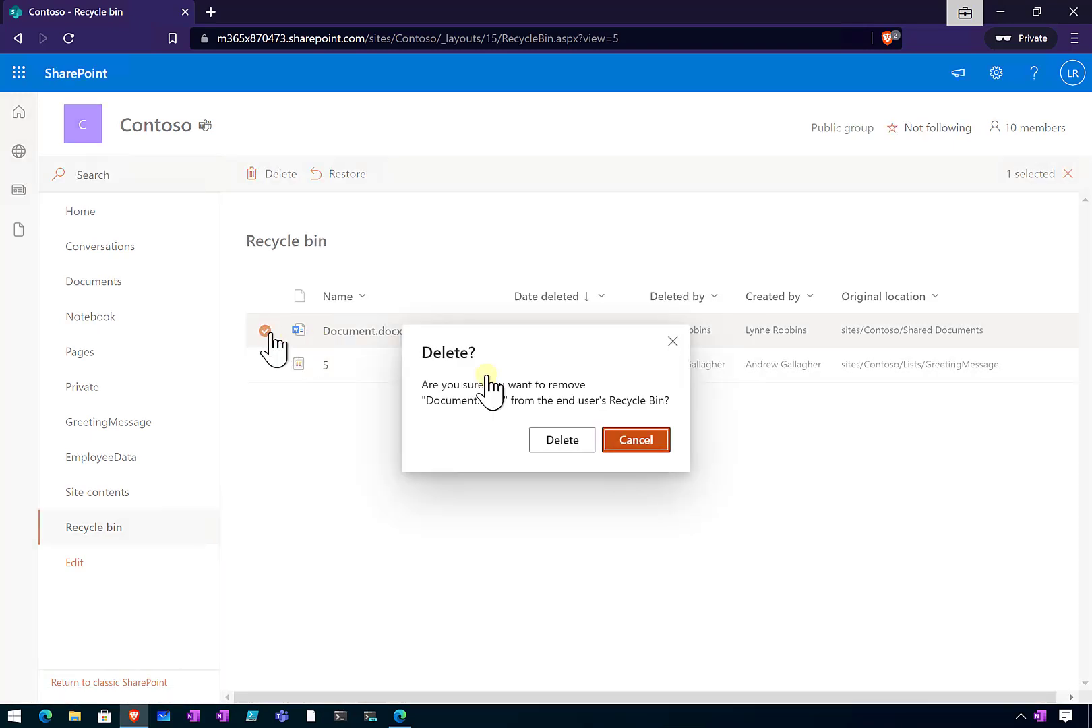
click(549, 444)
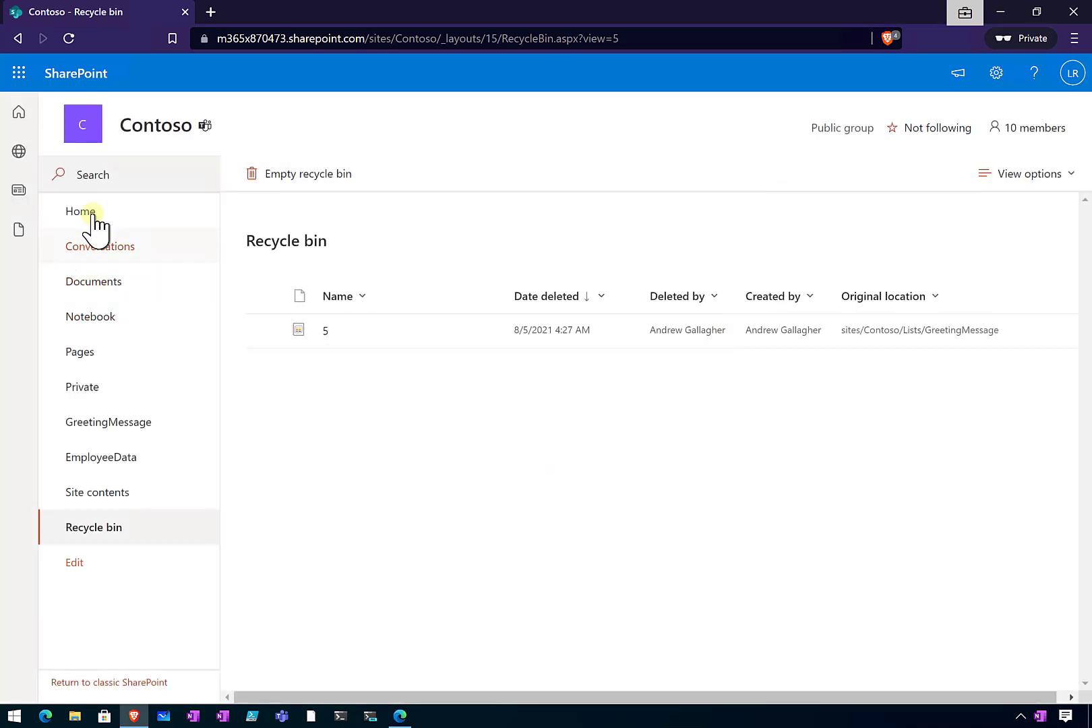
click(92, 287)
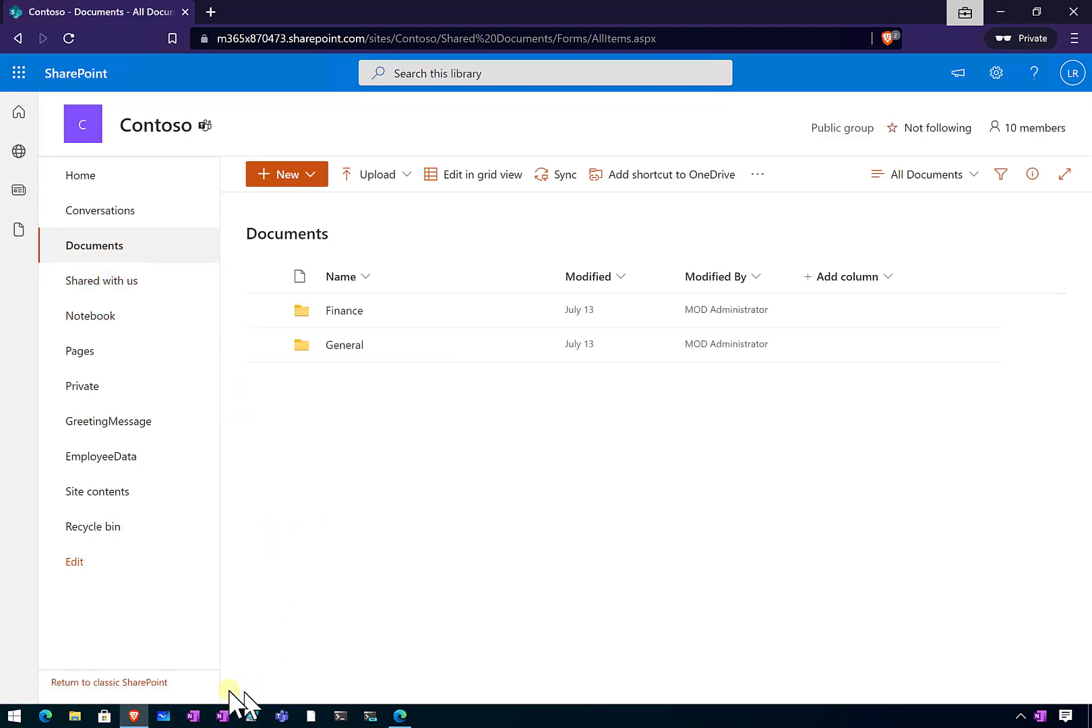
Step: Switch to the administrator's Edge window and open the permission levels in the Contoso site's advanced permissions settings
click(132, 718)
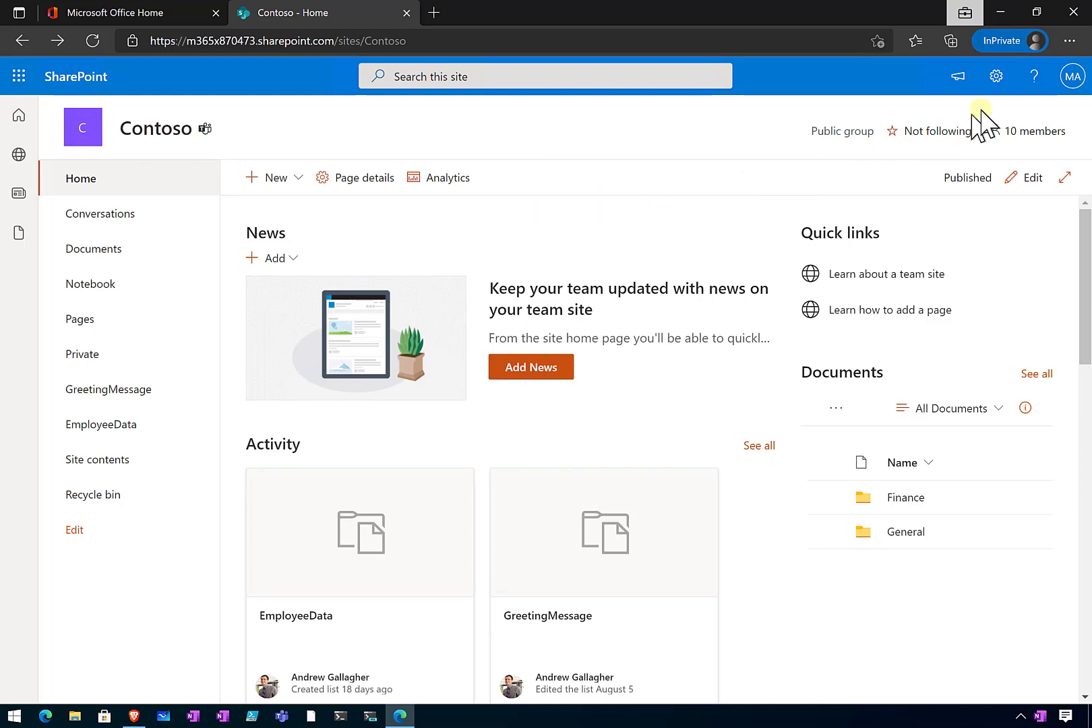
click(995, 80)
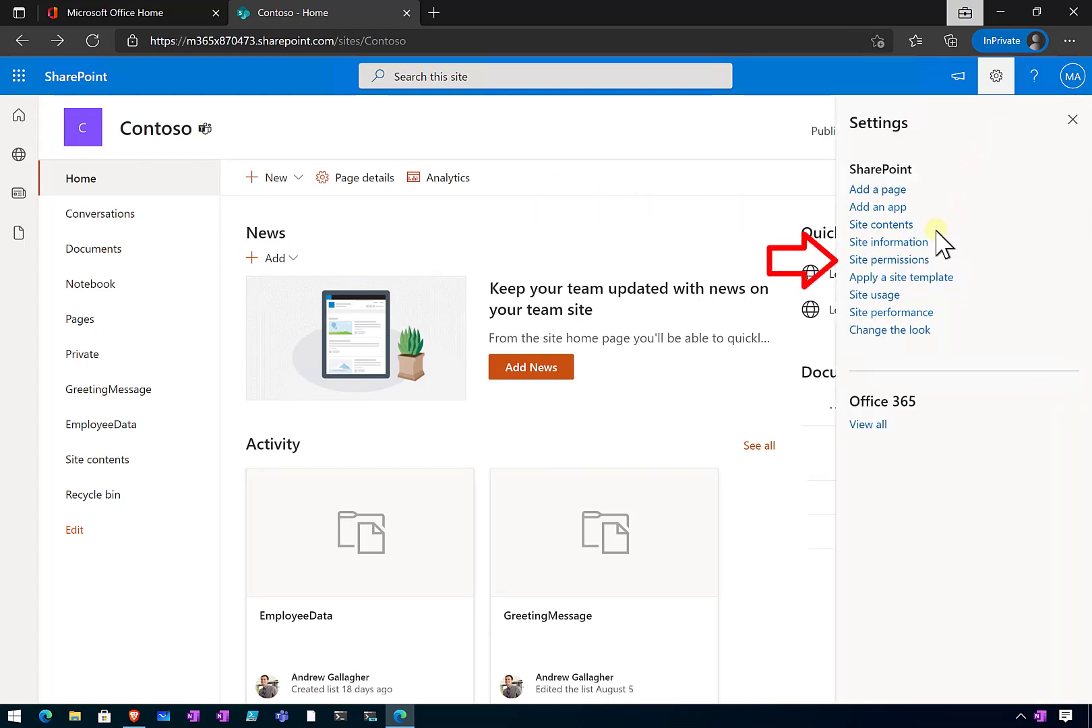
click(913, 262)
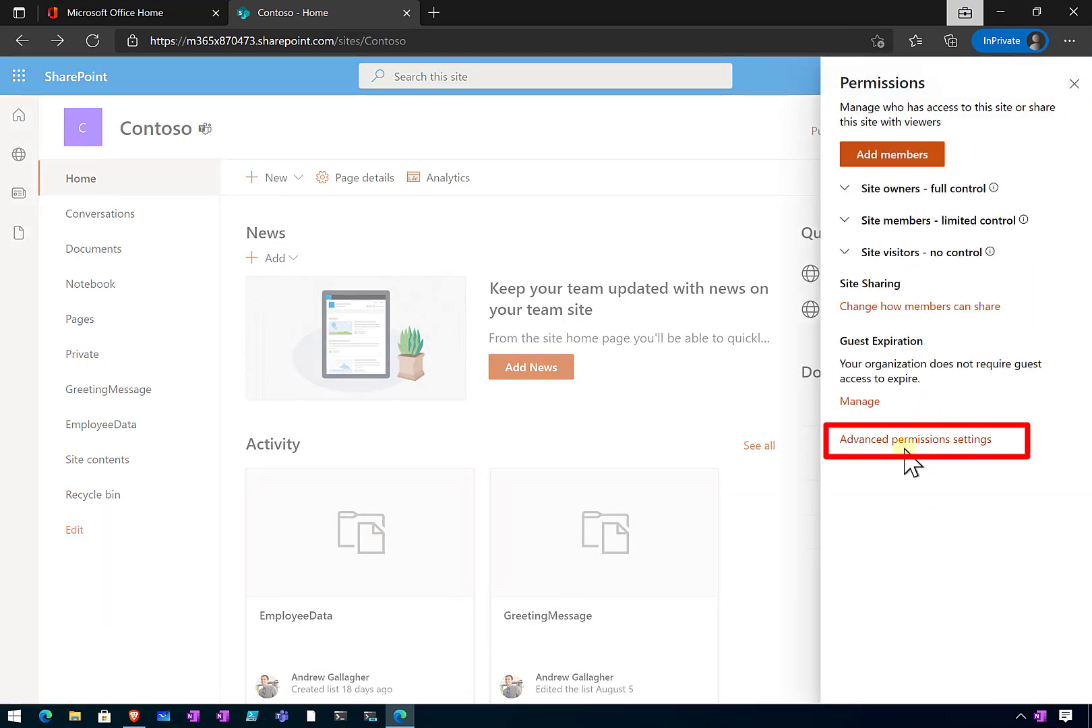
click(888, 441)
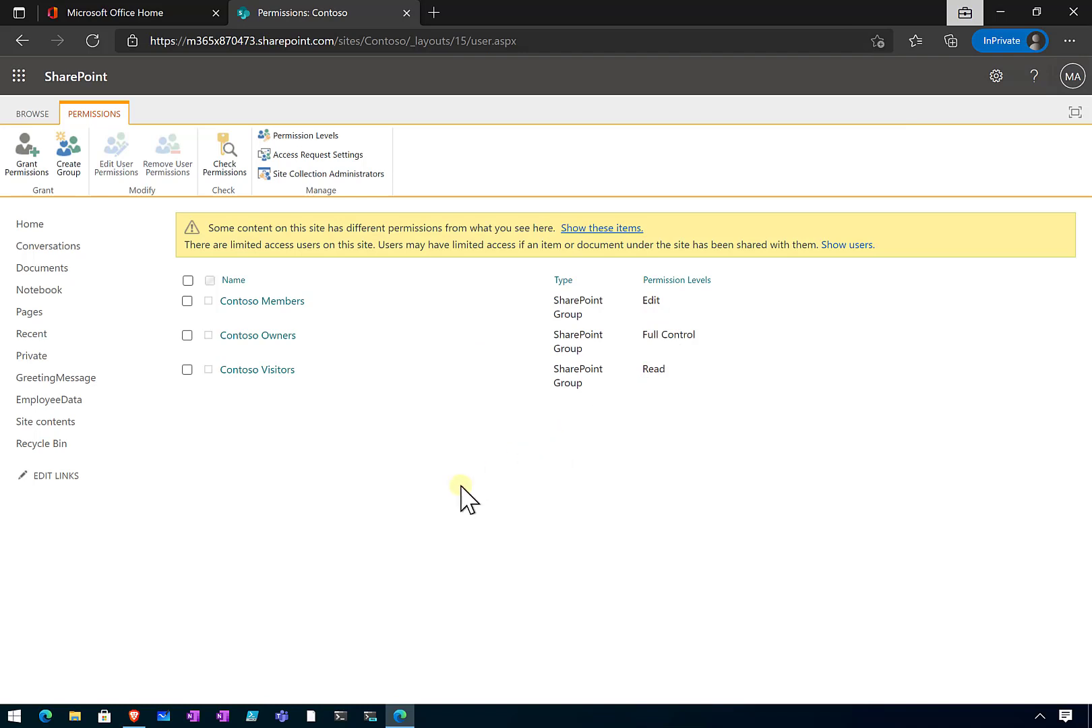
click(332, 137)
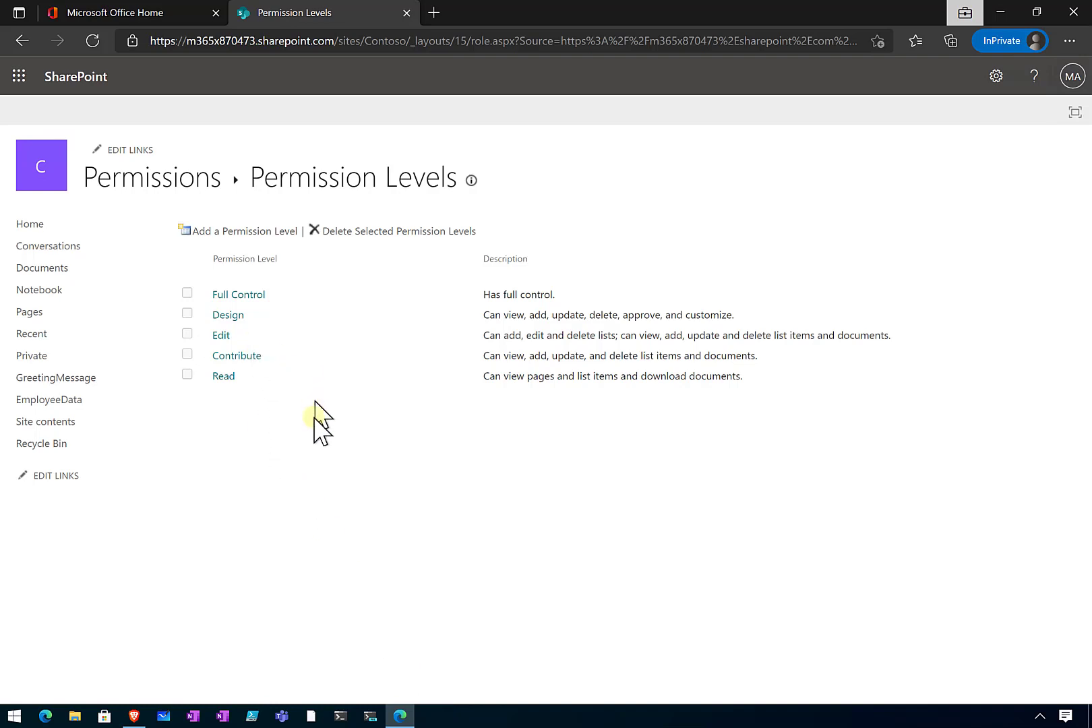
Step: Start a copy of the Contribute permission level and name it "Contribute - Not delete"
click(237, 359)
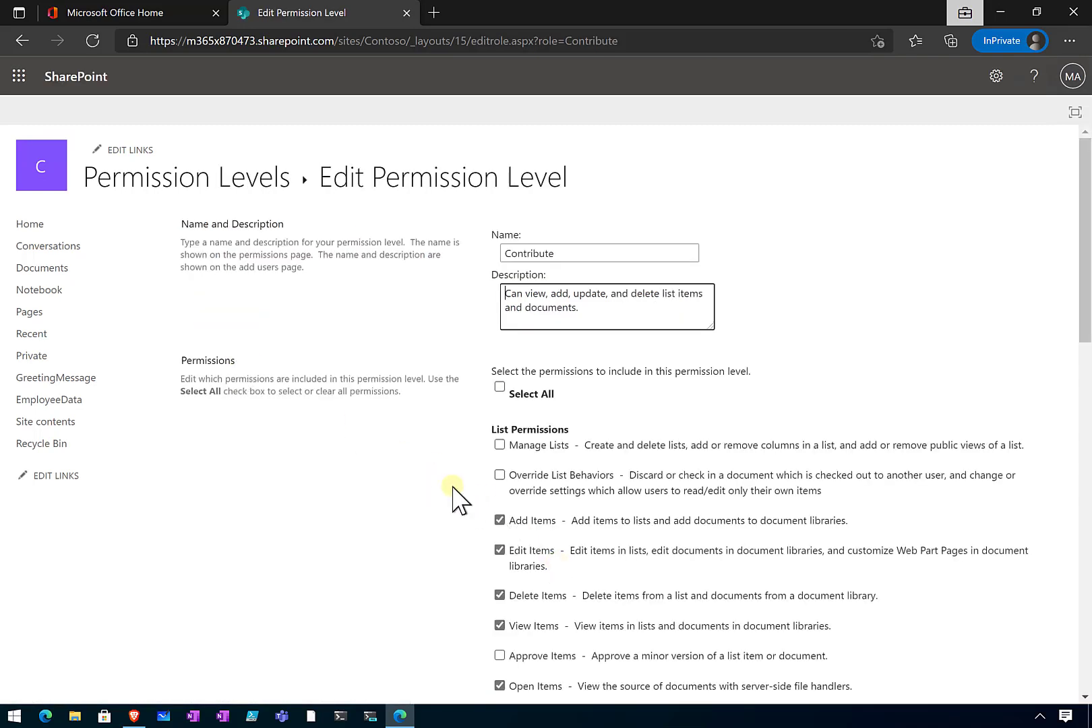
scroll(475, 475, down, 3)
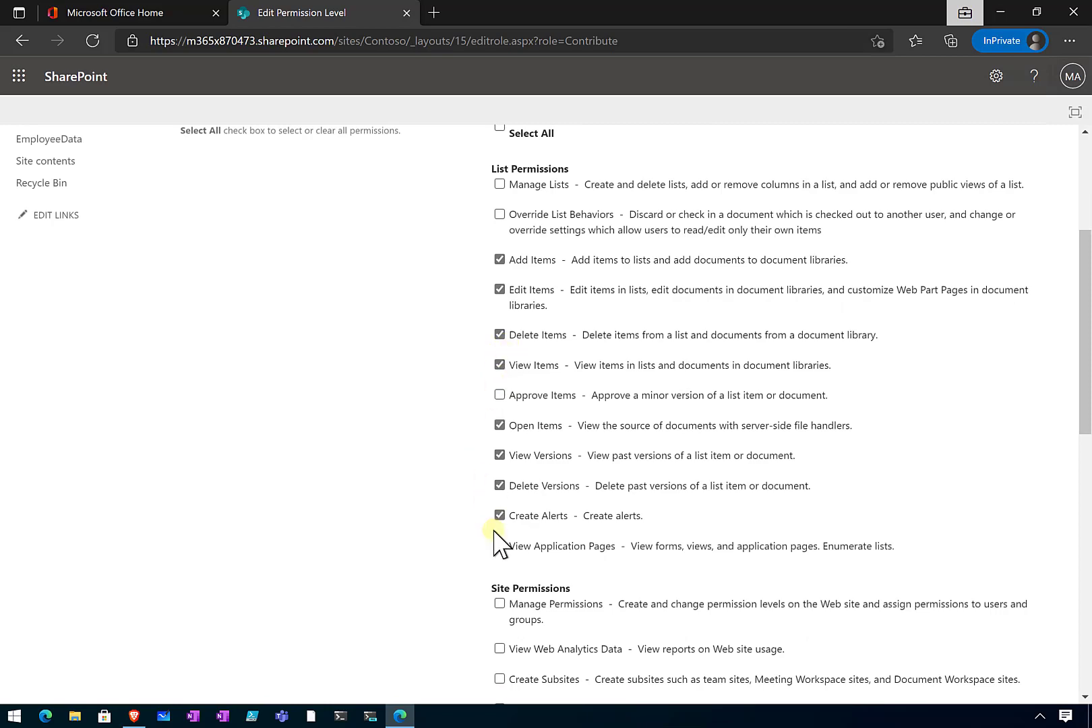
scroll(495, 539, down, 8)
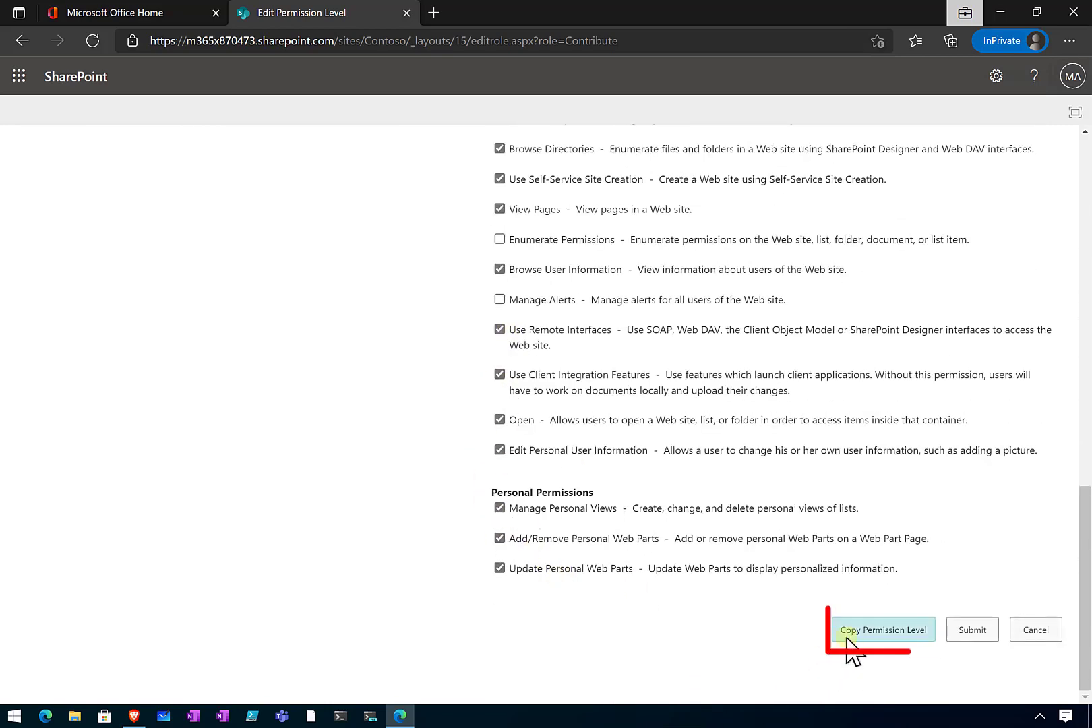
click(882, 636)
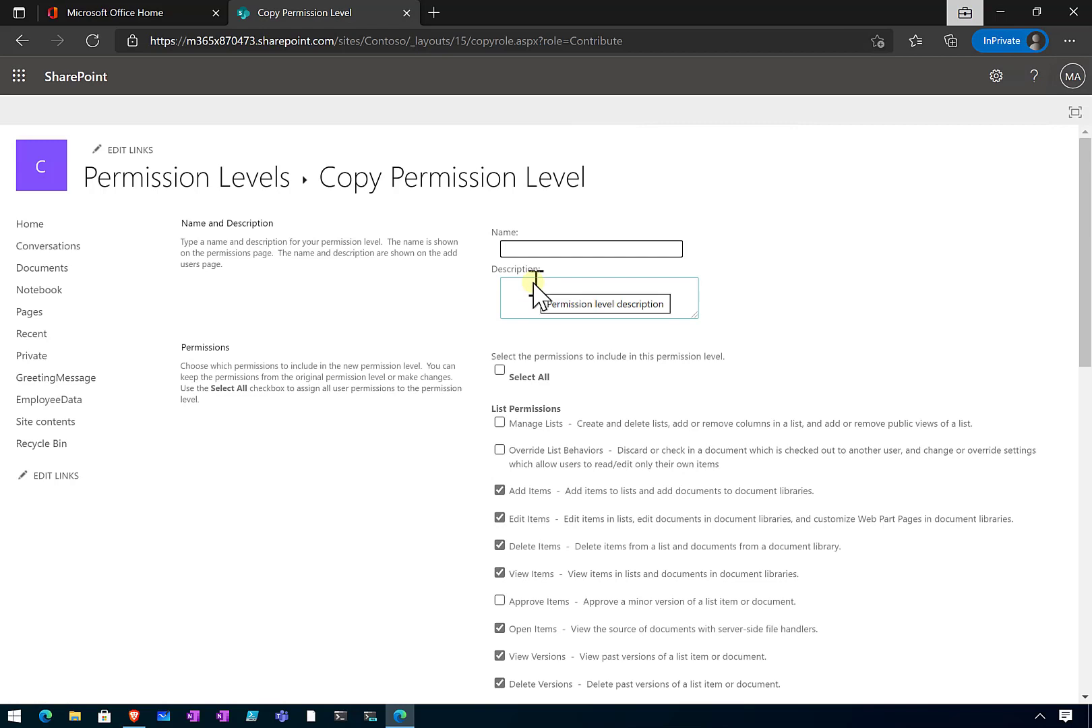
text(Contribute - Not delete)
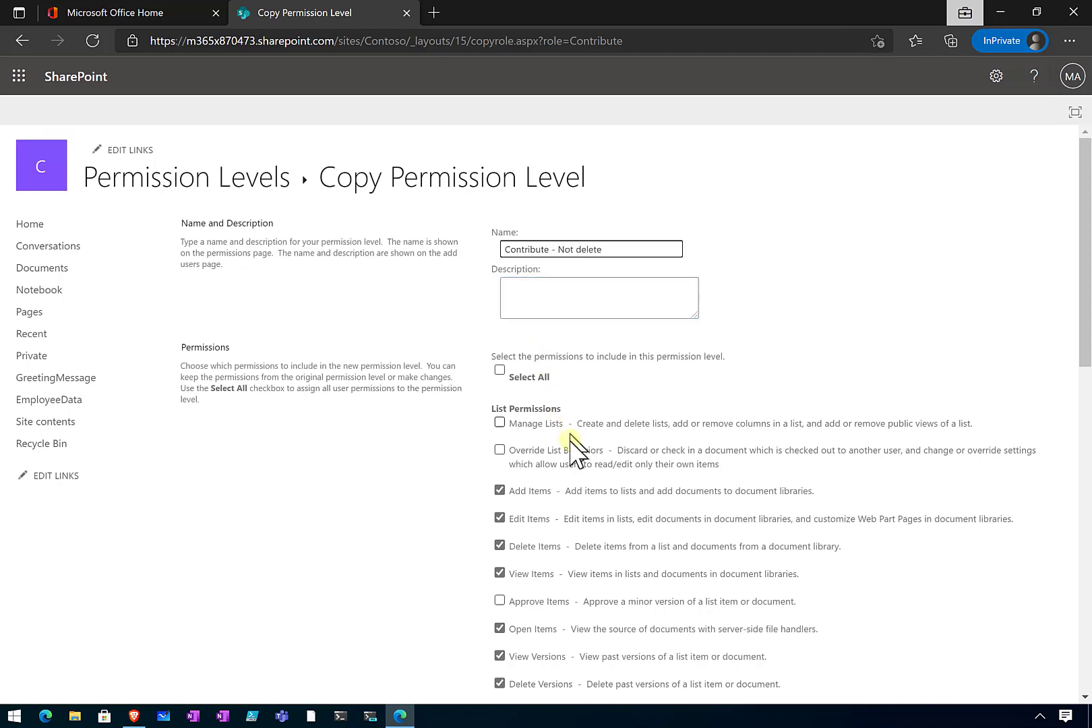
Step: Exclude Delete Items and Delete Versions from the copied level's list permissions and create the new permission level
scroll(572, 455, down, 3)
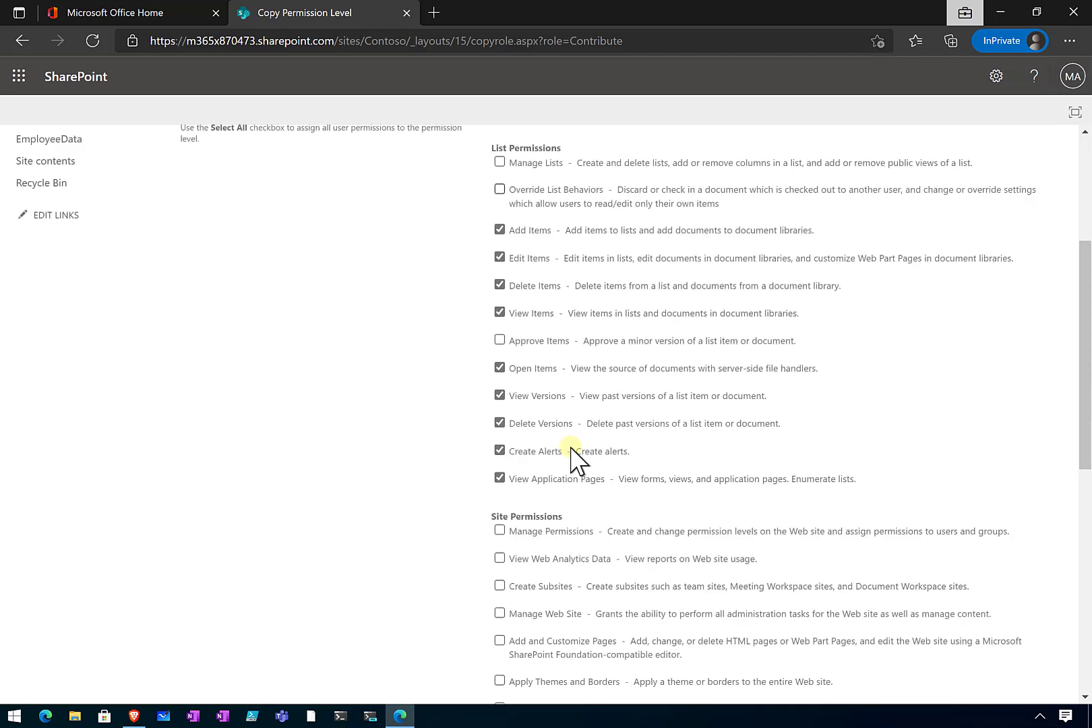
click(500, 285)
scroll(547, 411, down, 1)
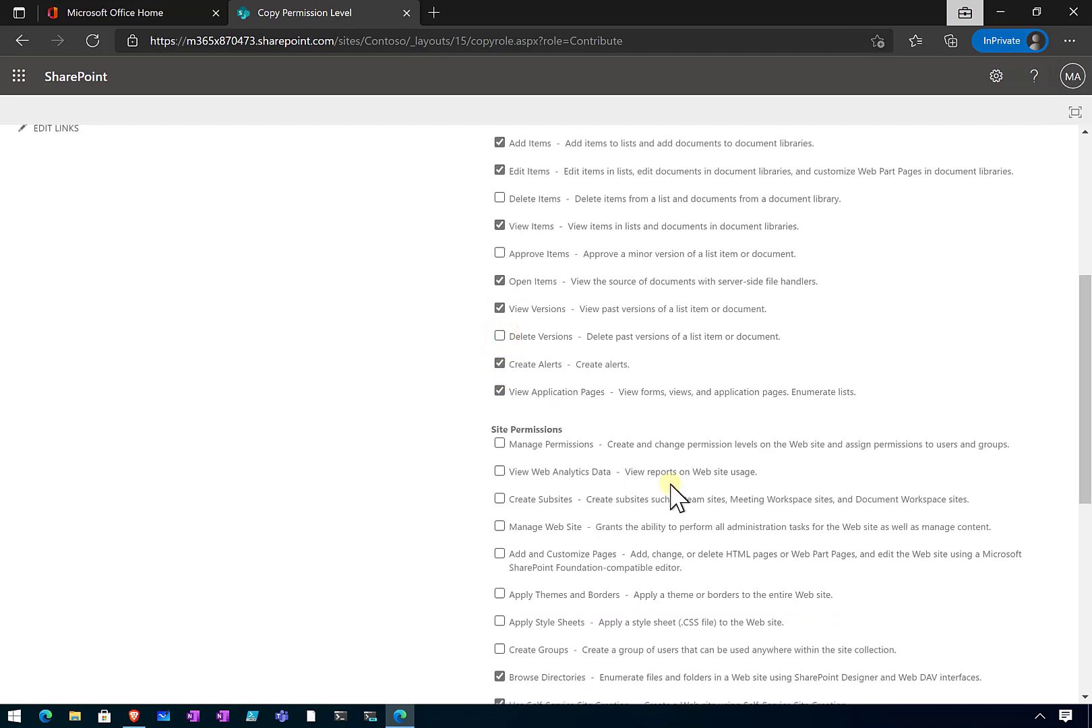
scroll(673, 497, down, 3)
scroll(674, 497, down, 2)
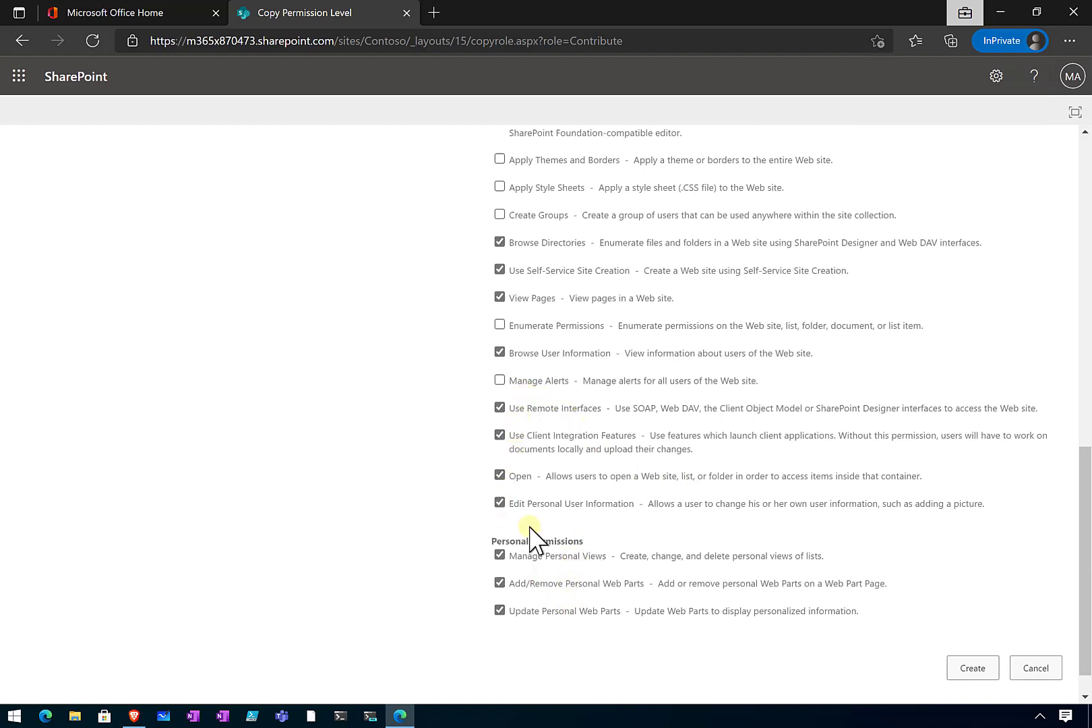
scroll(530, 537, up, 4)
scroll(529, 527, up, 2)
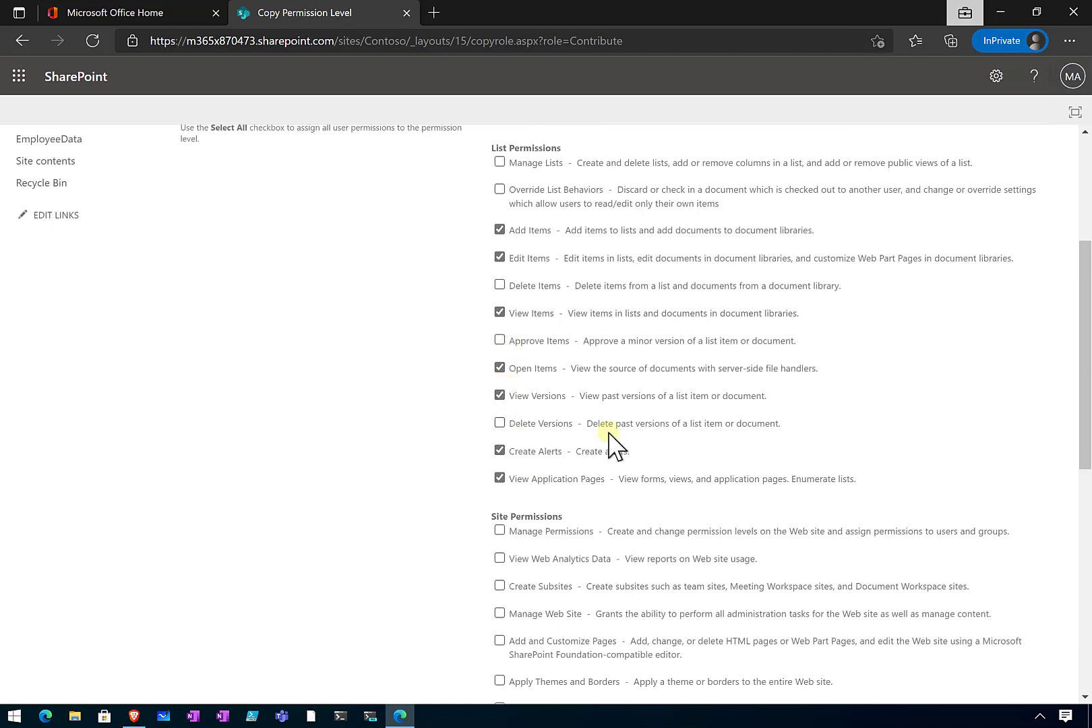
scroll(646, 463, down, 6)
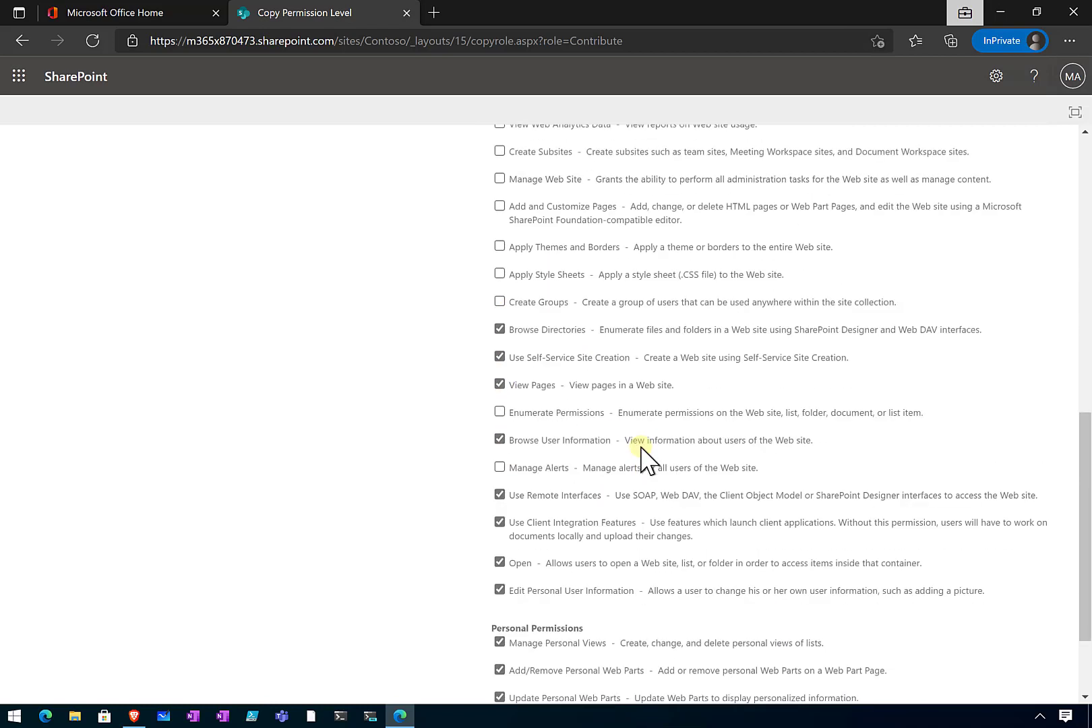
click(973, 630)
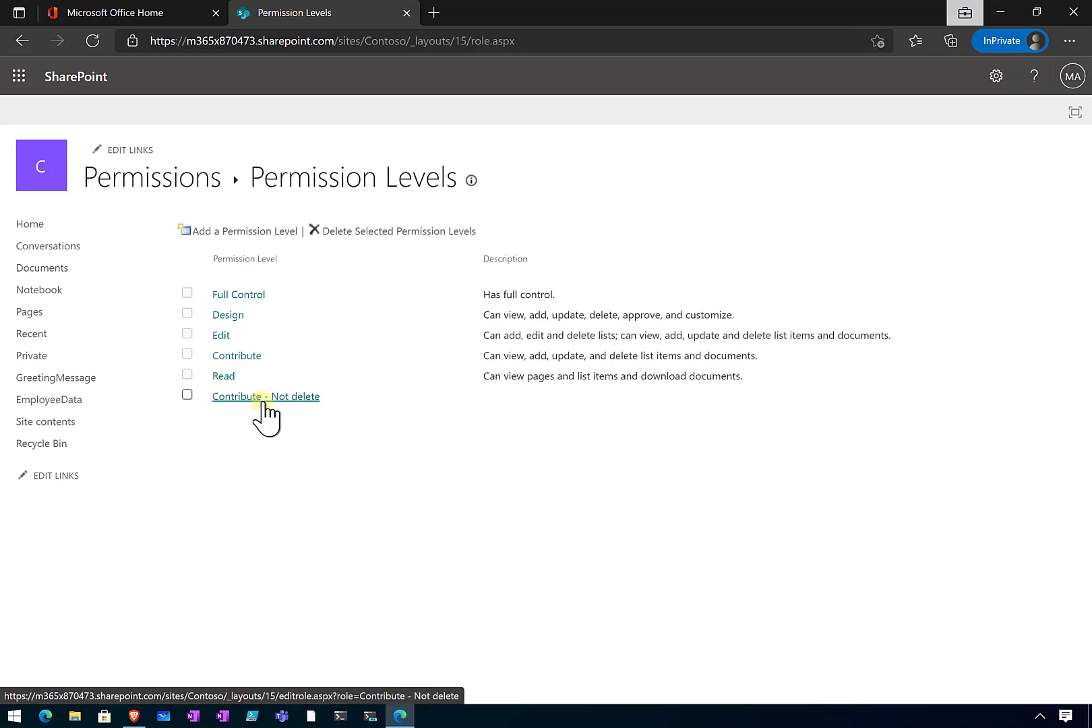
click(70, 247)
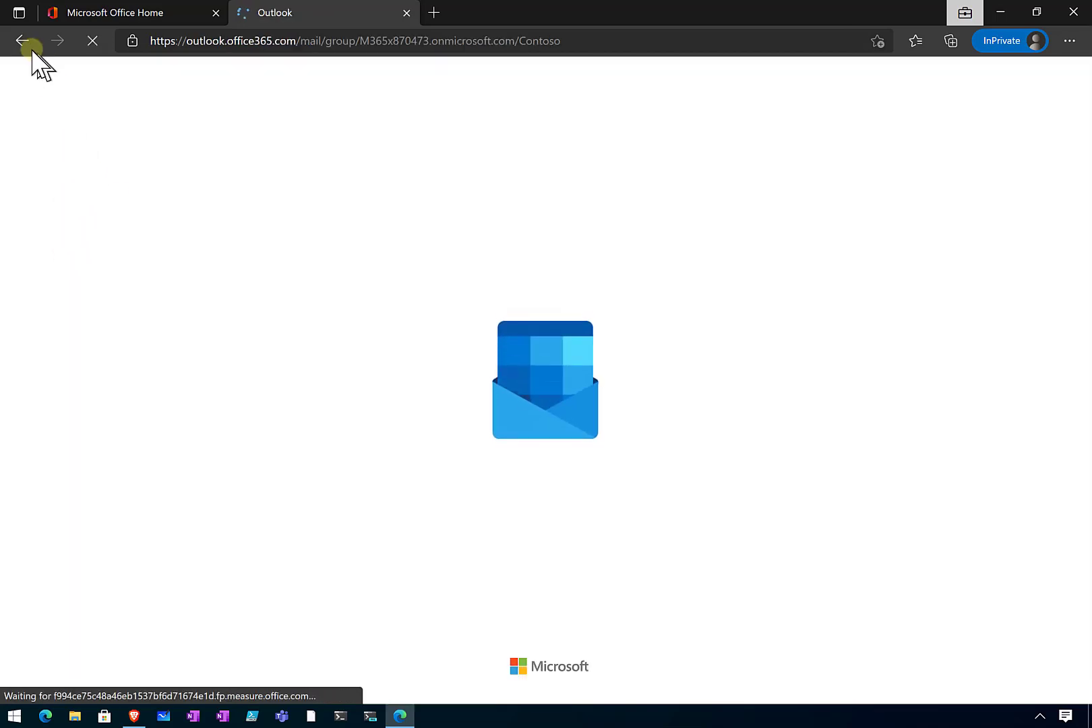
click(21, 41)
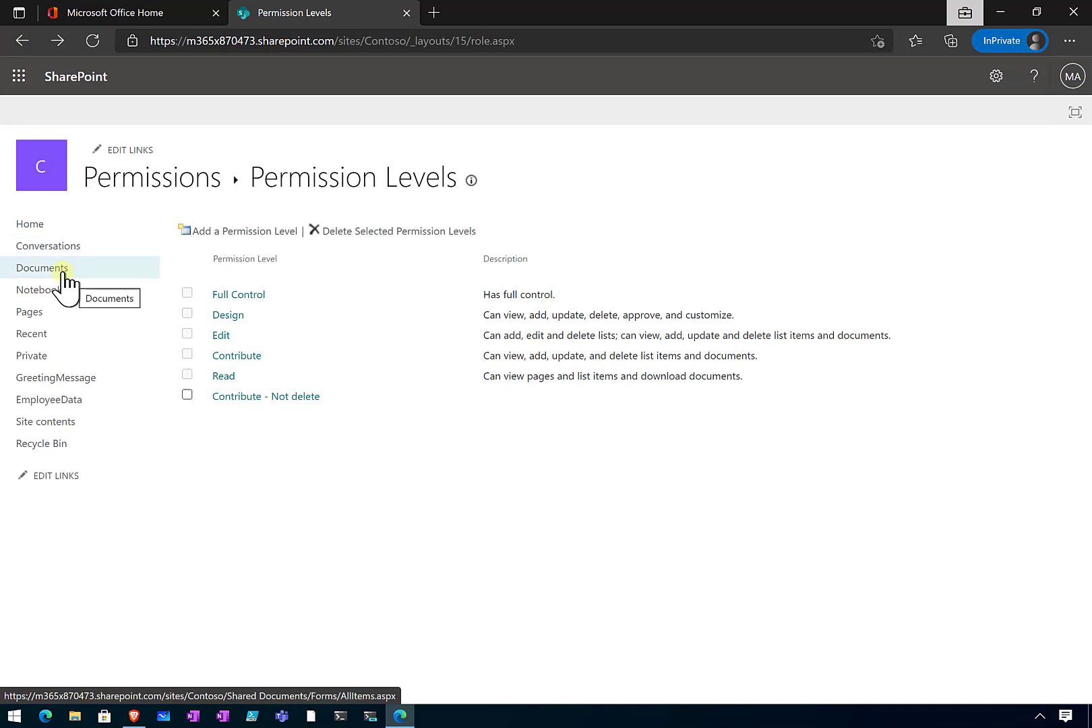
Step: Open the permissions of the Contoso site's Documents library and stop inheriting permissions from the parent site
click(64, 270)
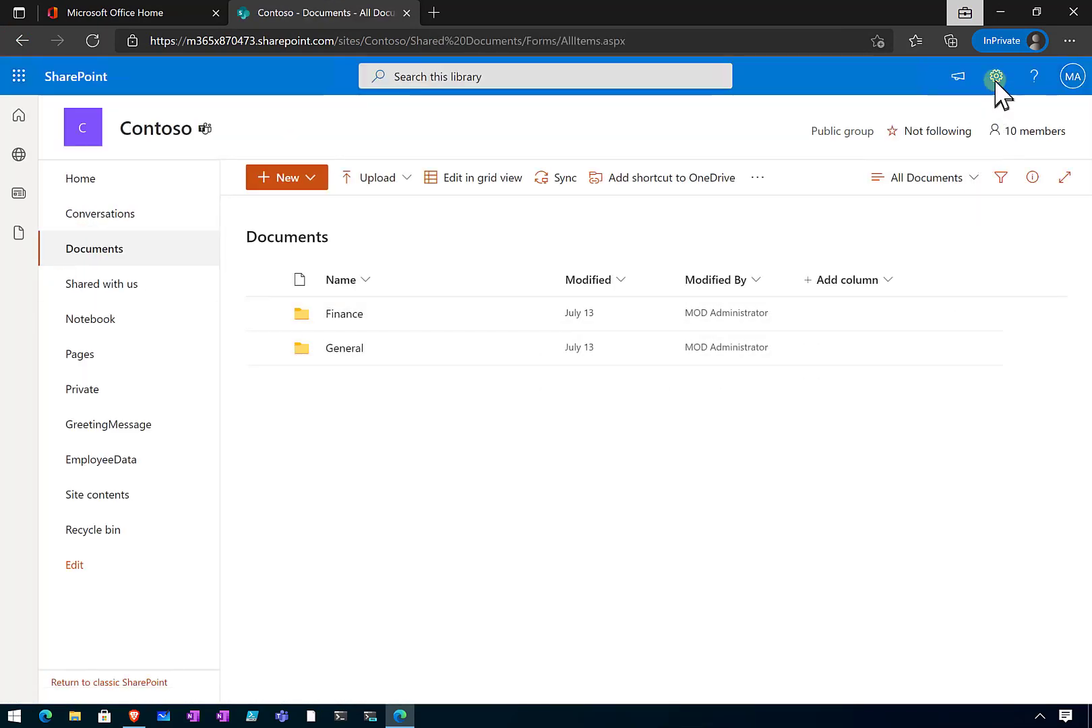
click(997, 78)
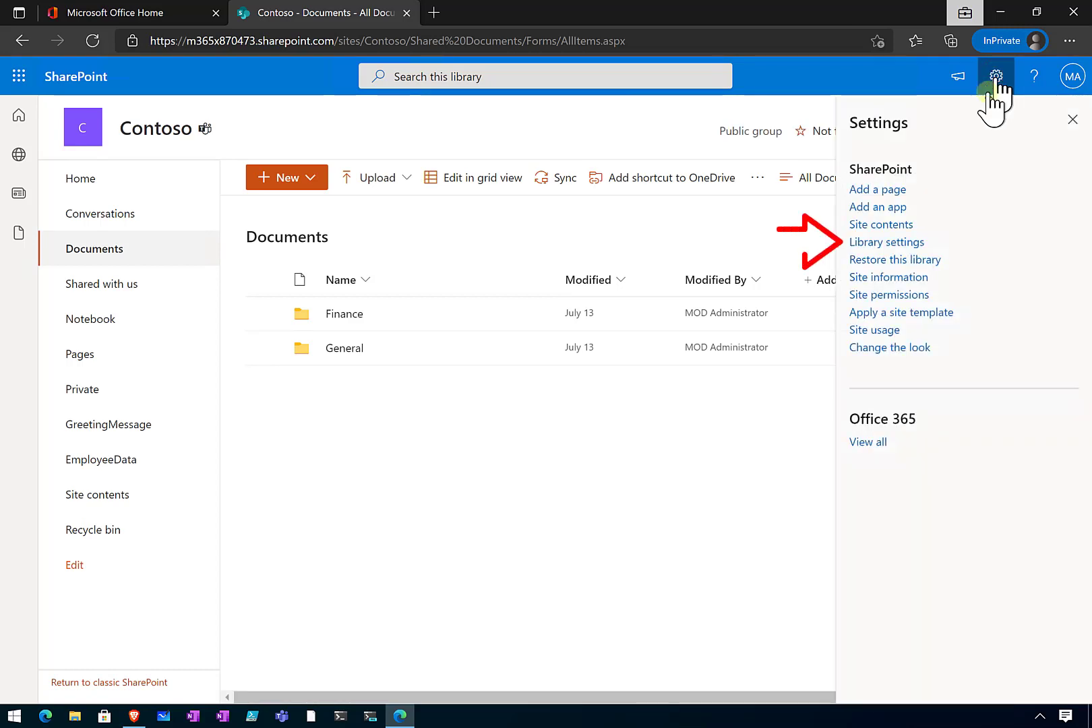
click(917, 246)
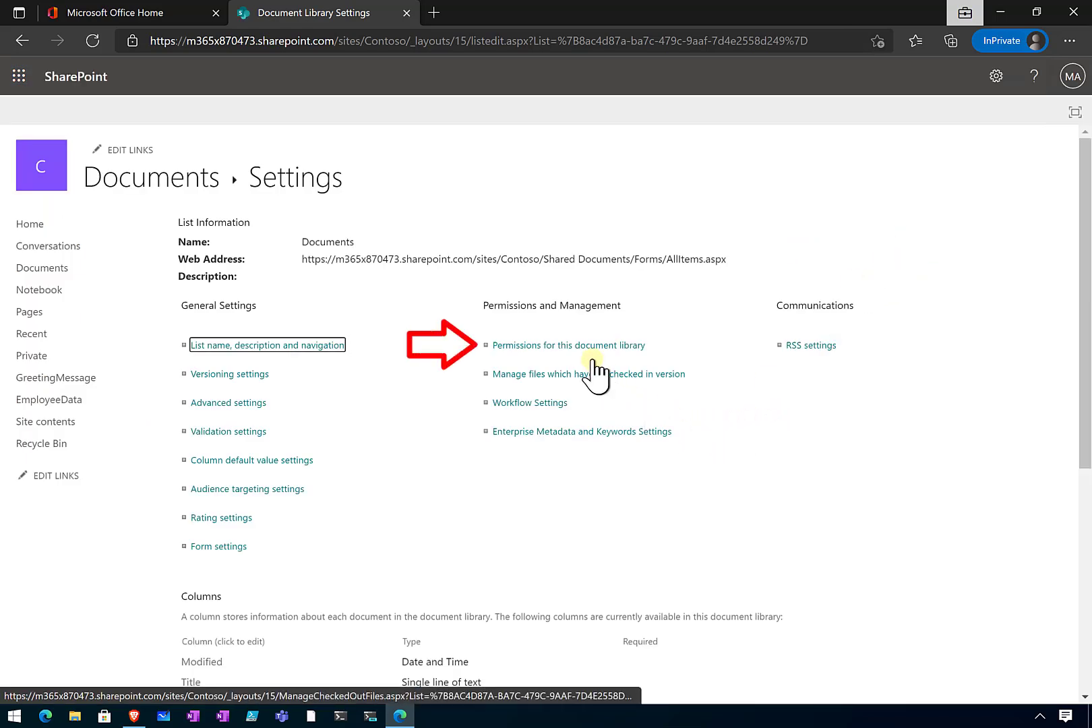
click(592, 346)
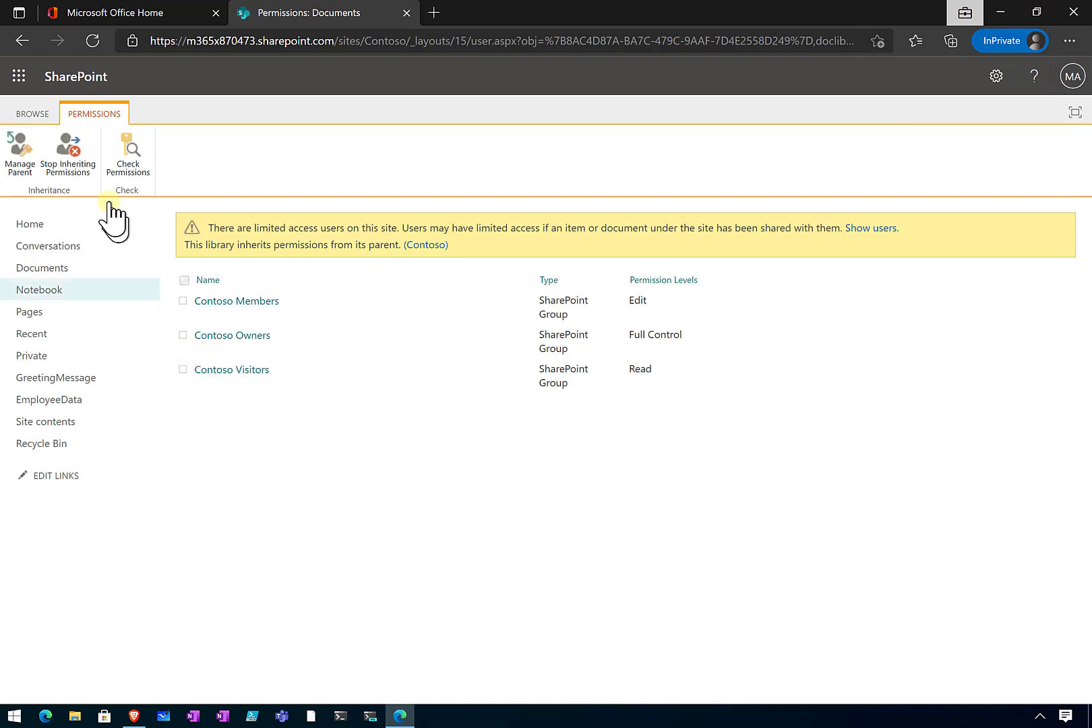
click(78, 174)
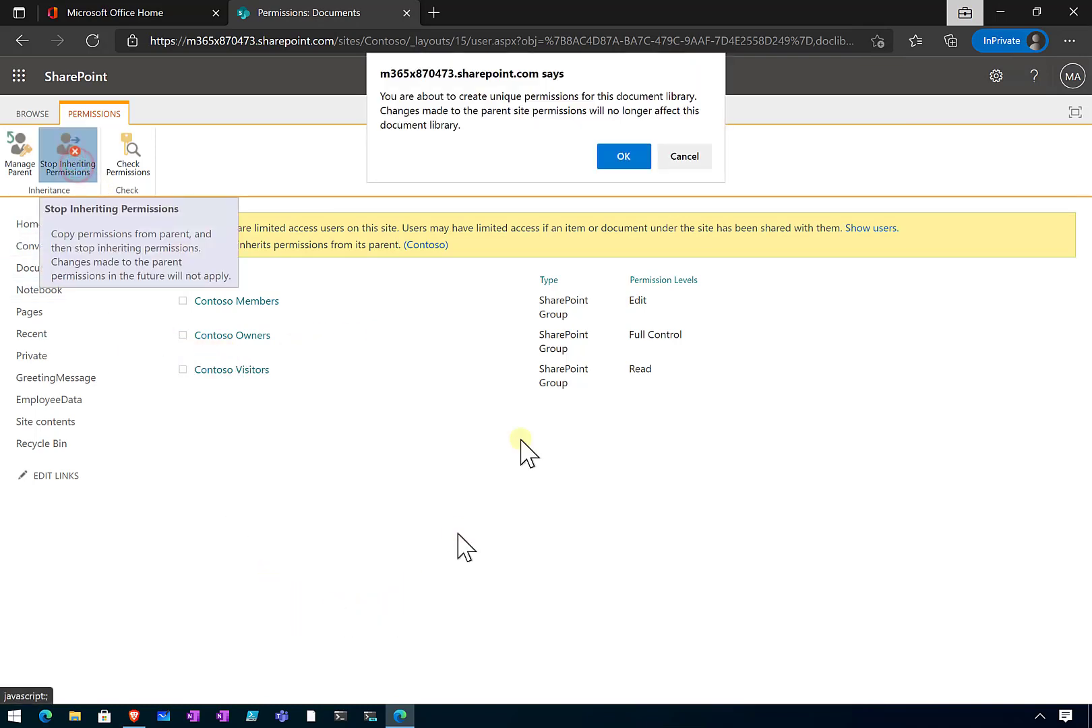
click(624, 155)
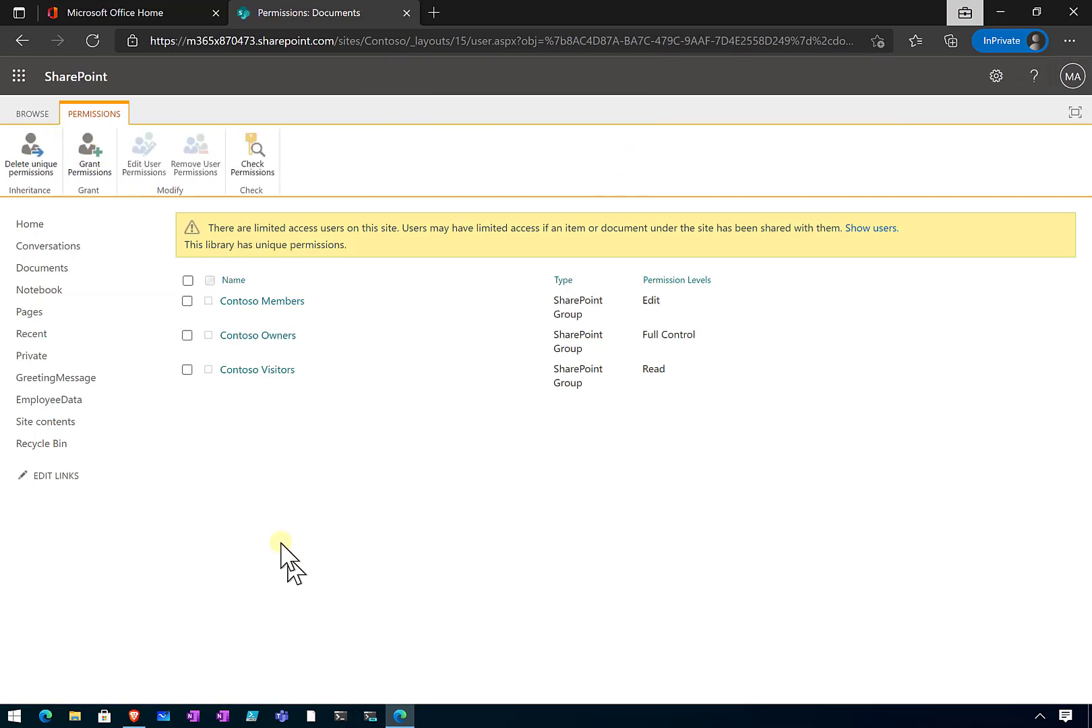
Step: Change the Contoso Members group's permission on the Documents library from Edit to "Contribute - Not delete"
click(188, 301)
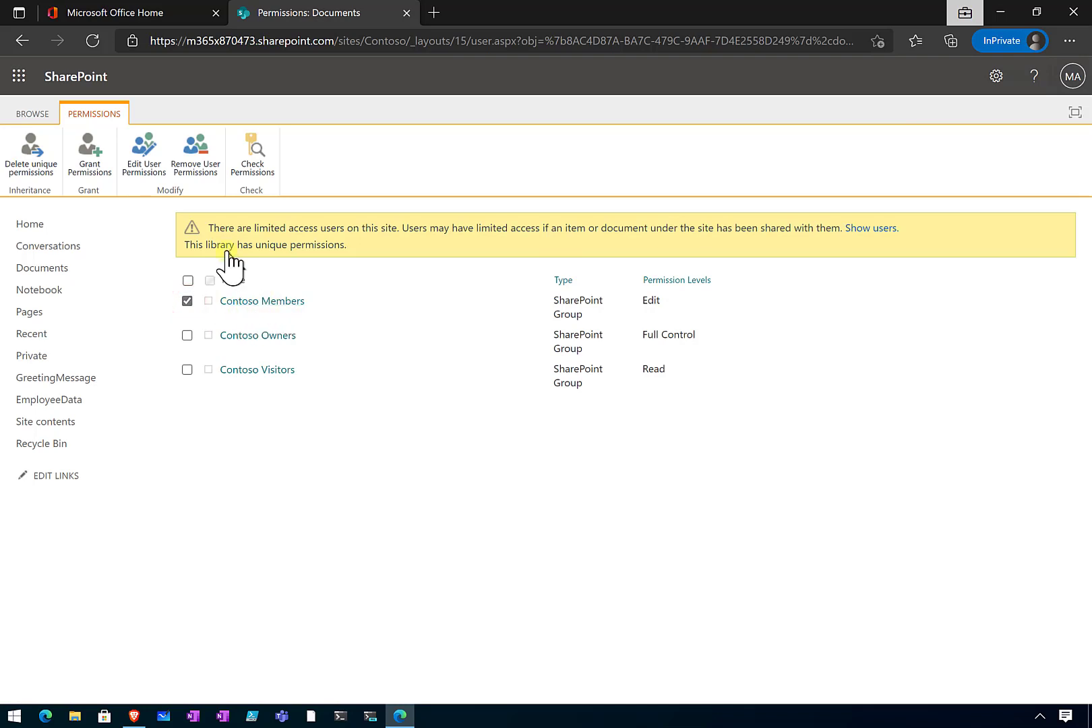
click(152, 167)
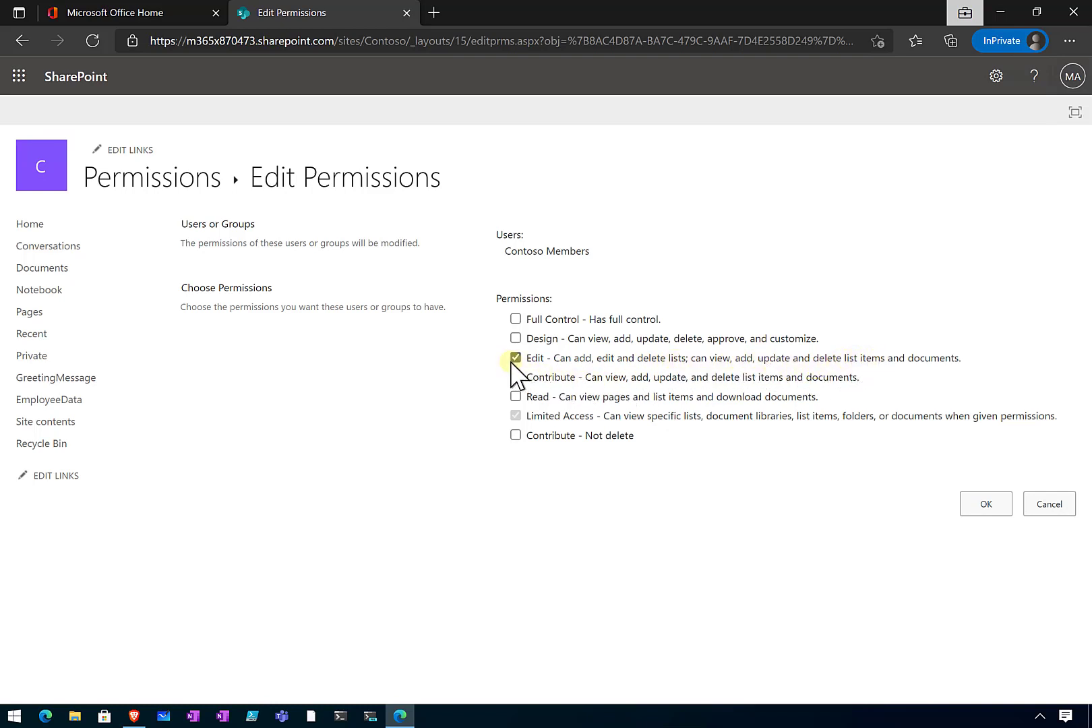
click(515, 435)
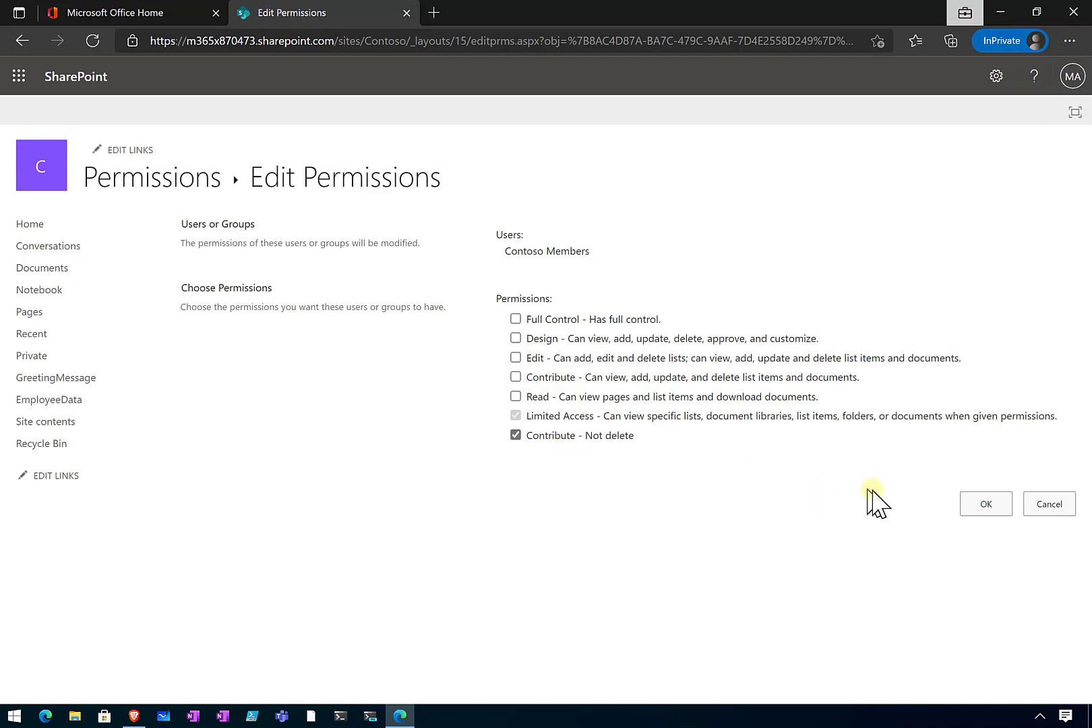
click(984, 510)
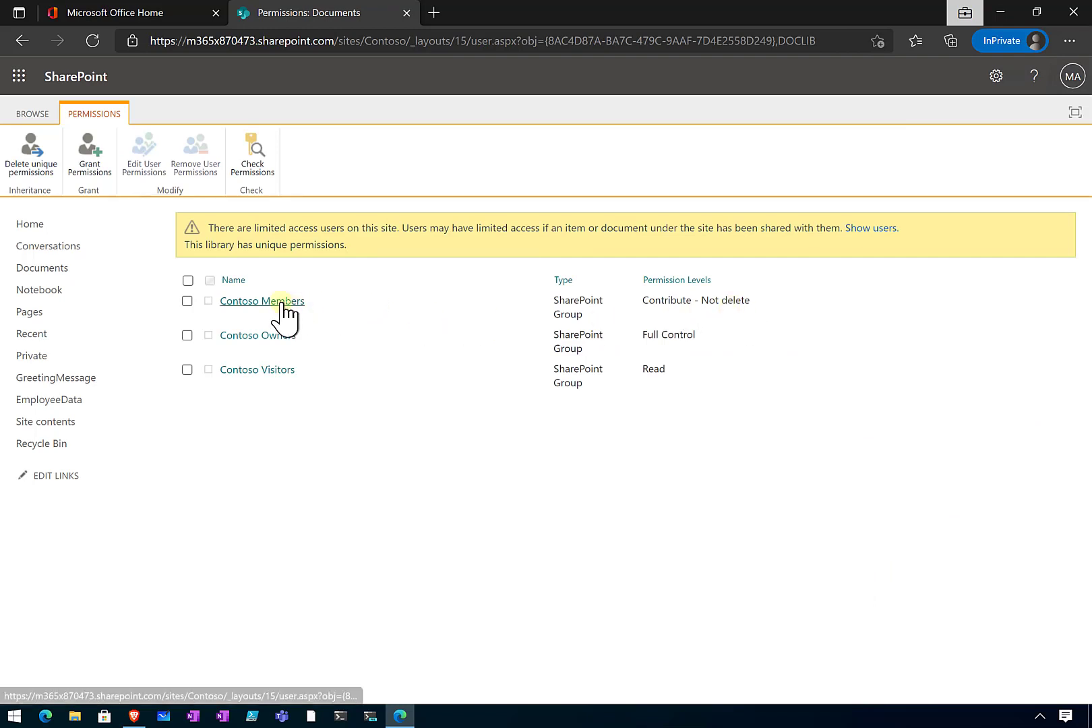
Step: Switch to the member's Brave window and create a Word document containing "Hello world" in the Contoso Documents library
click(400, 716)
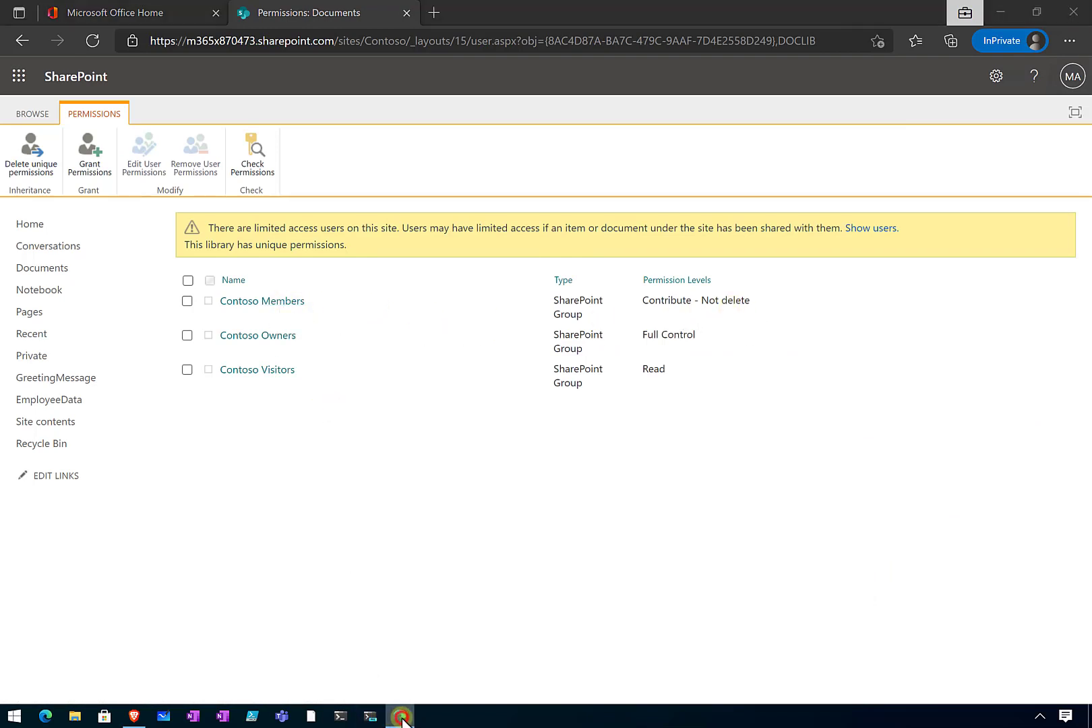
click(134, 717)
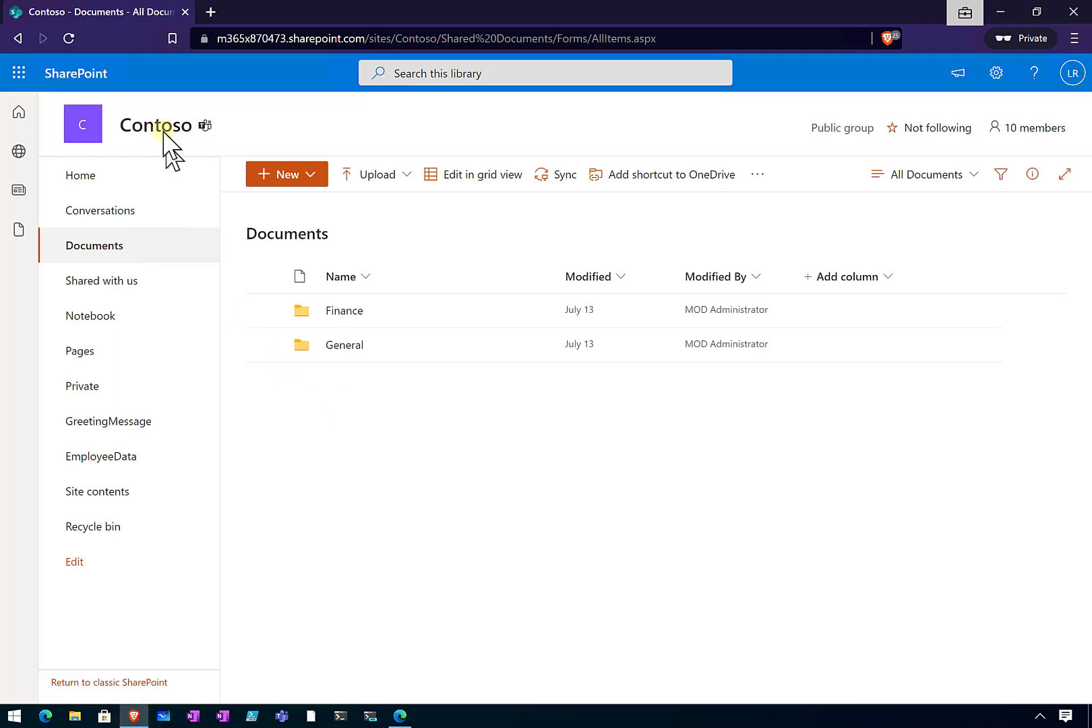
click(68, 40)
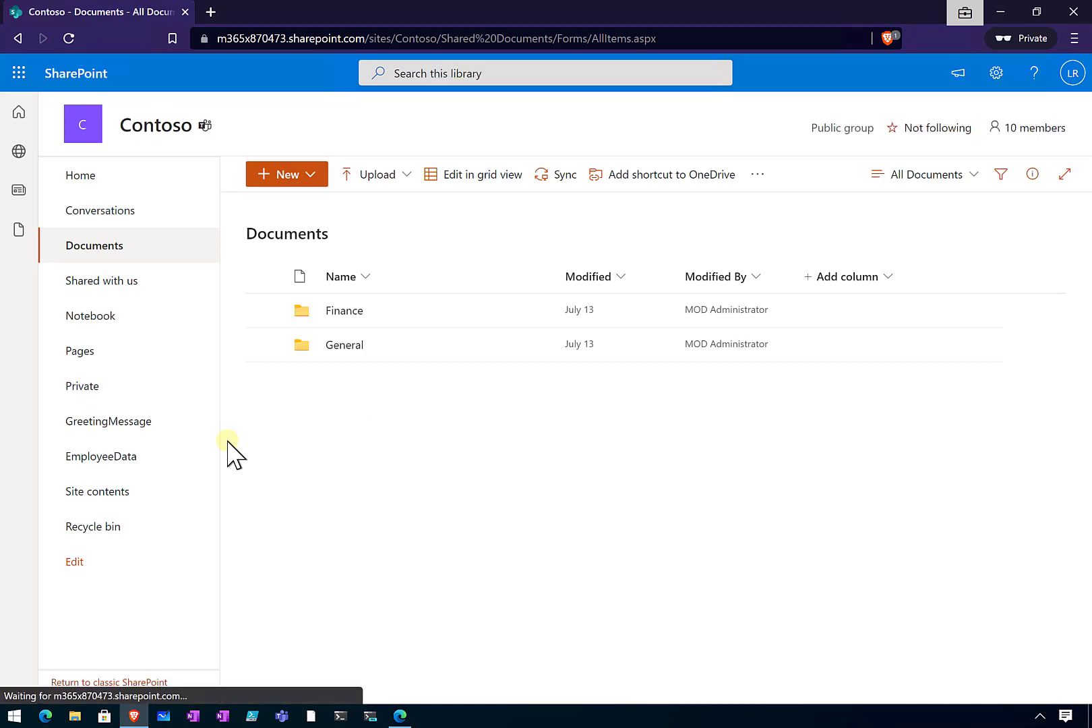
click(318, 170)
click(289, 234)
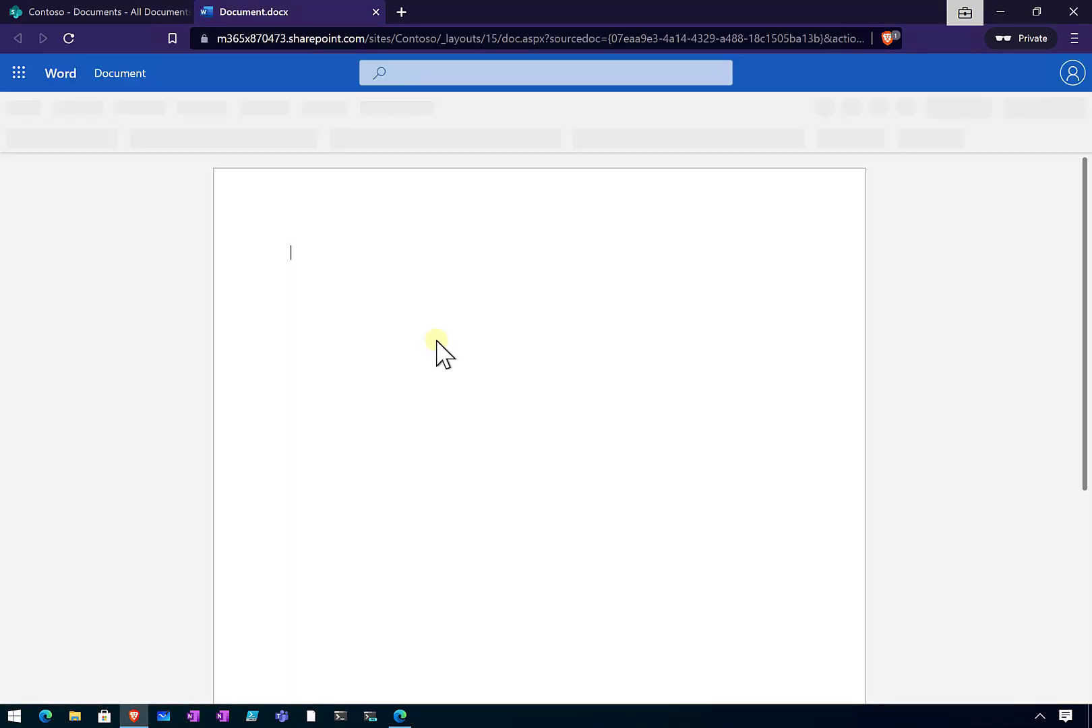
text(He)
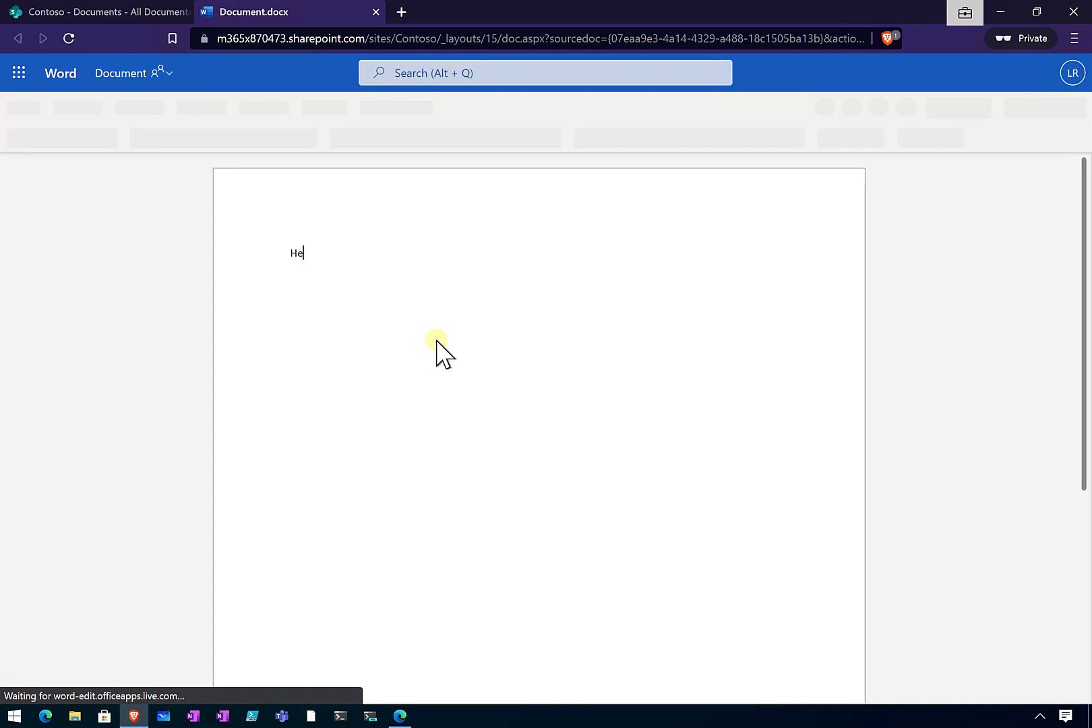
text(llo world)
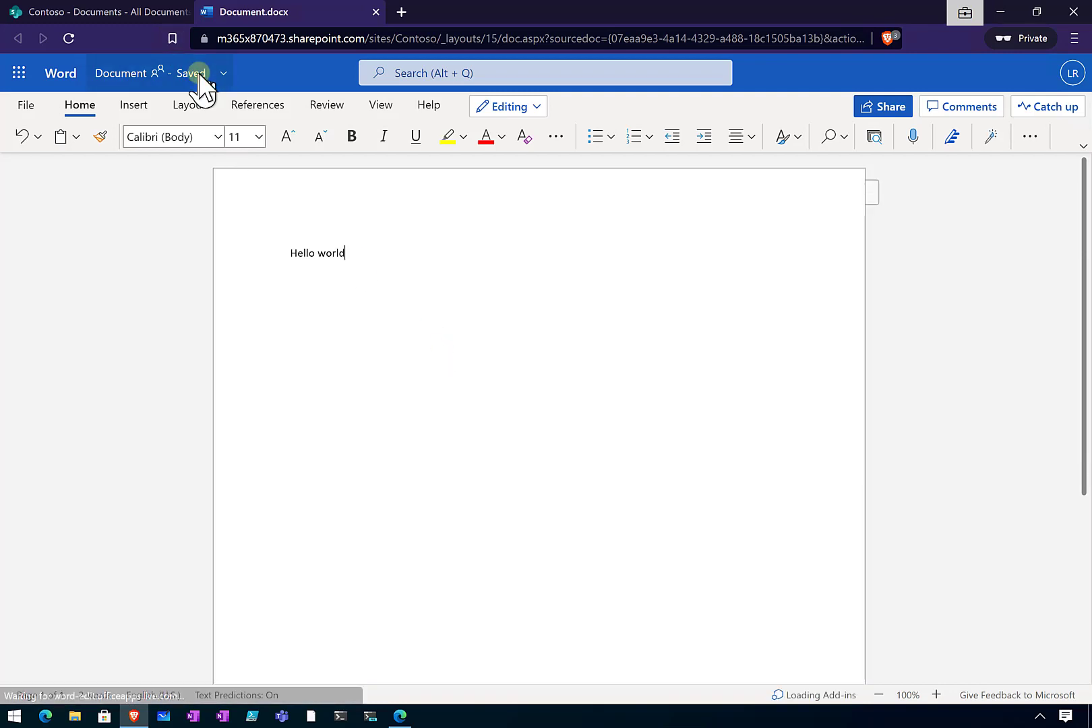
click(376, 11)
click(67, 38)
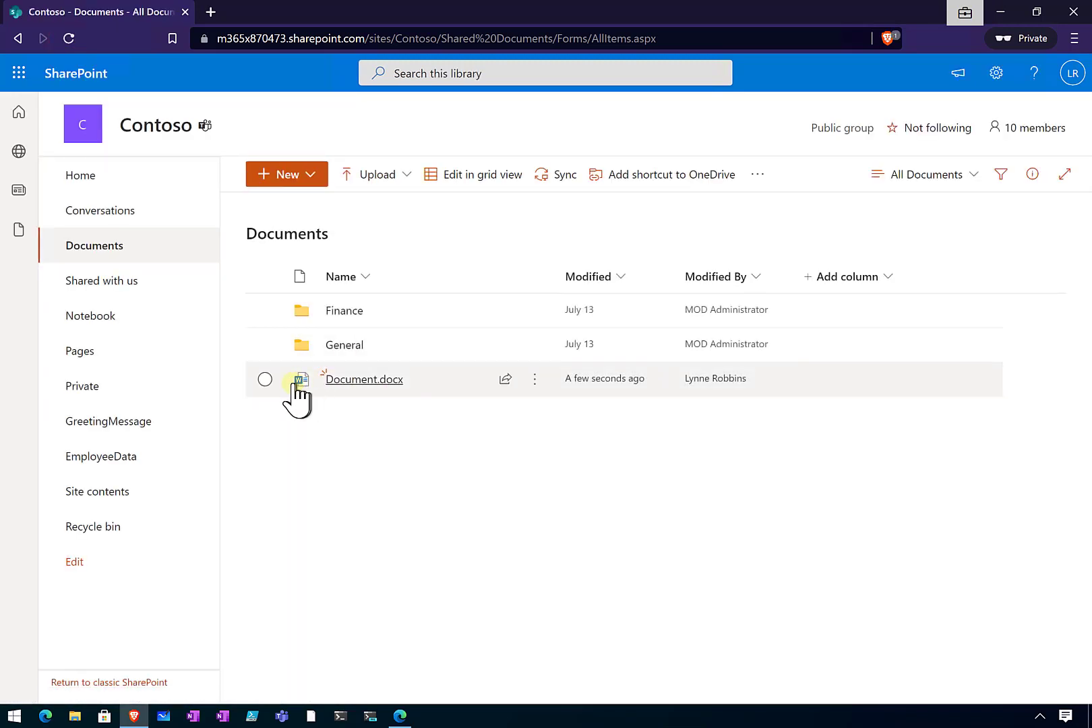
Step: Check the actions available to the member for Document.docx for a delete option
click(266, 379)
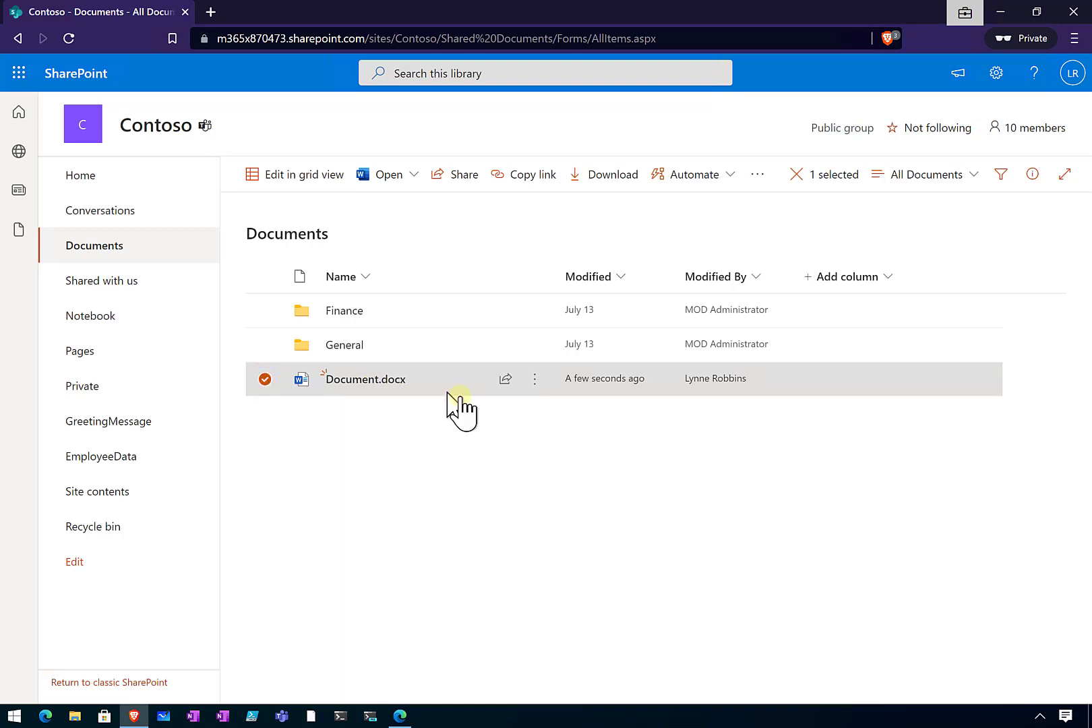
click(533, 381)
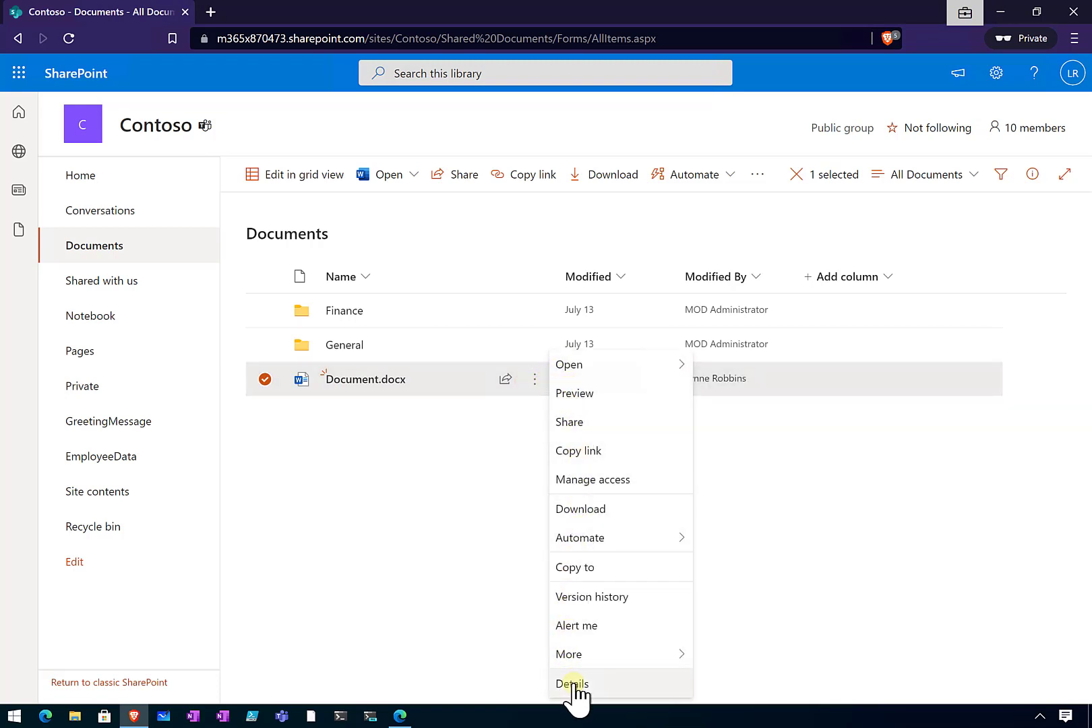
click(419, 610)
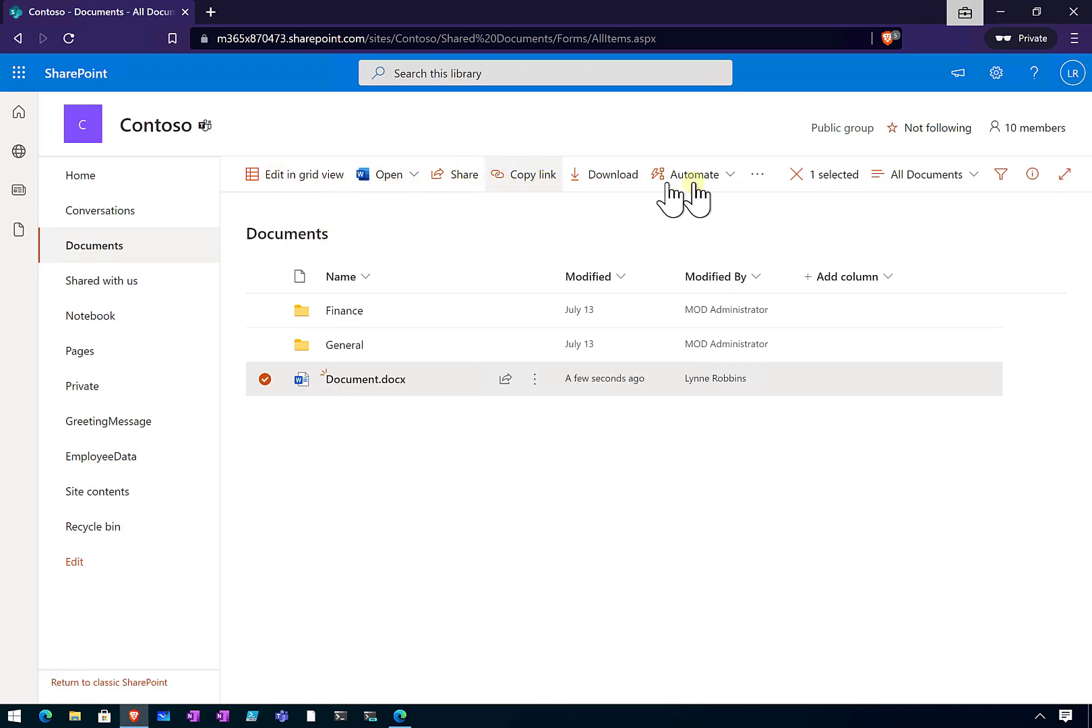
click(770, 174)
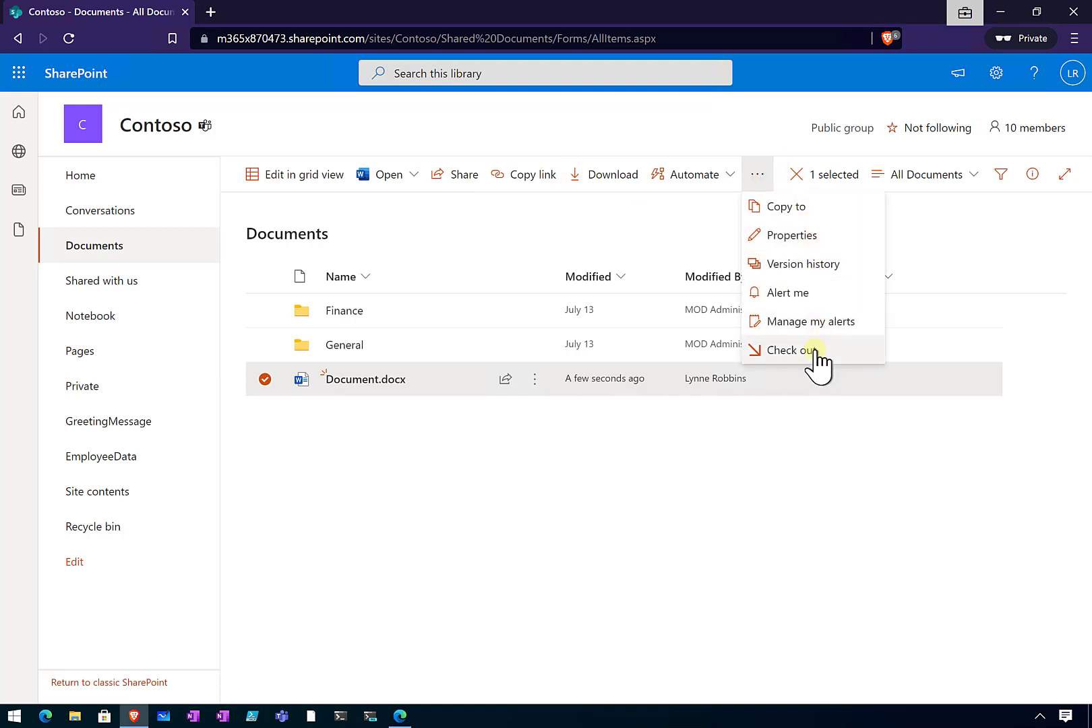
click(784, 520)
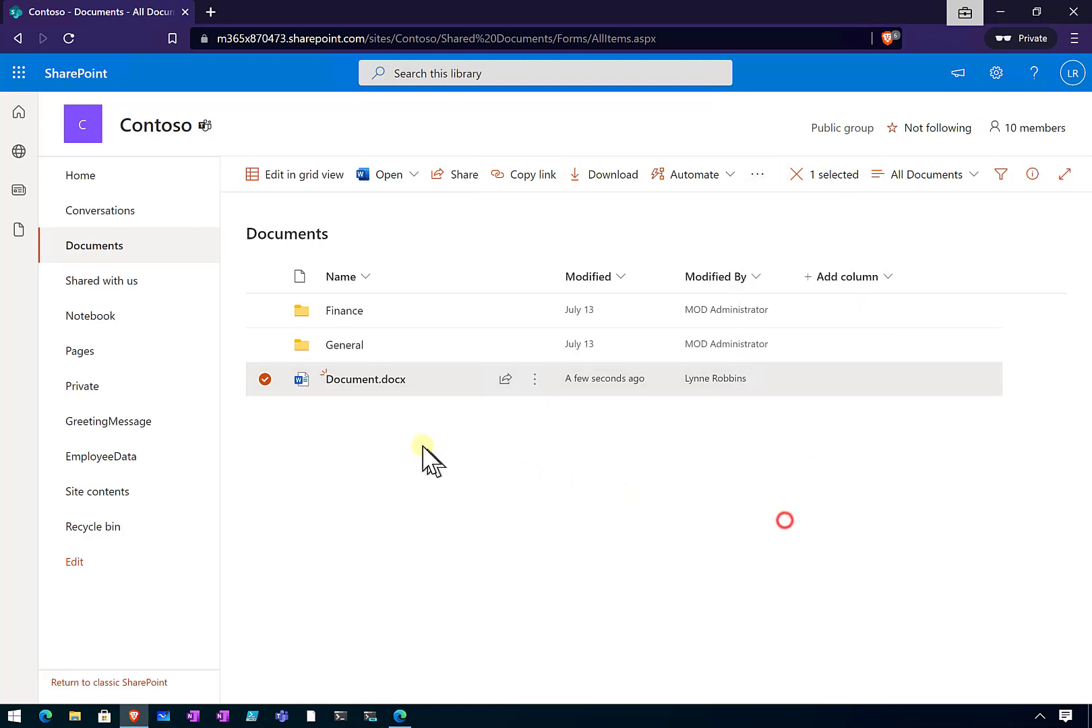
Step: Open Document.docx as the member, add the line "Hello again" below the existing text, and return to the library
click(362, 379)
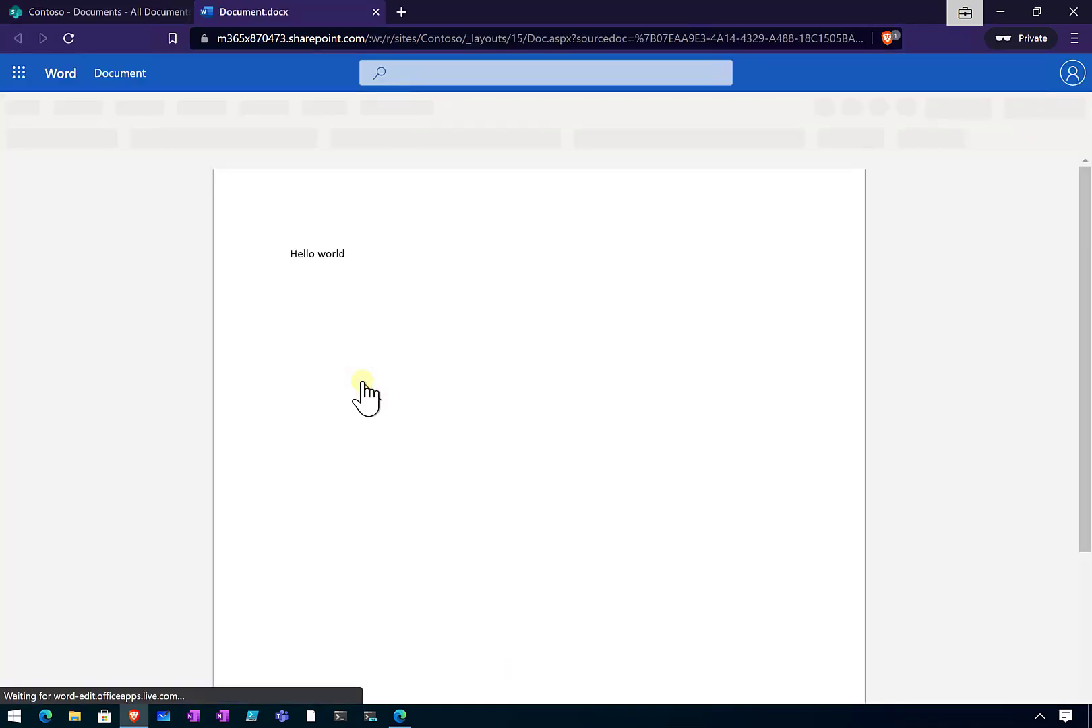
click(377, 257)
key(Return)
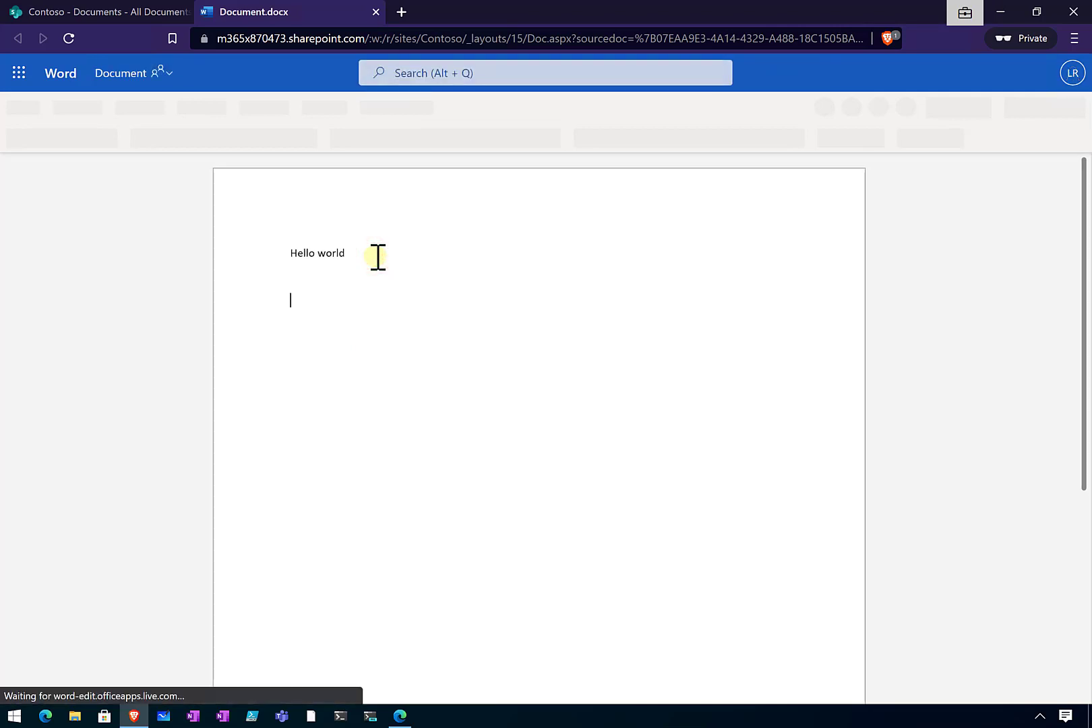
text(Hello again)
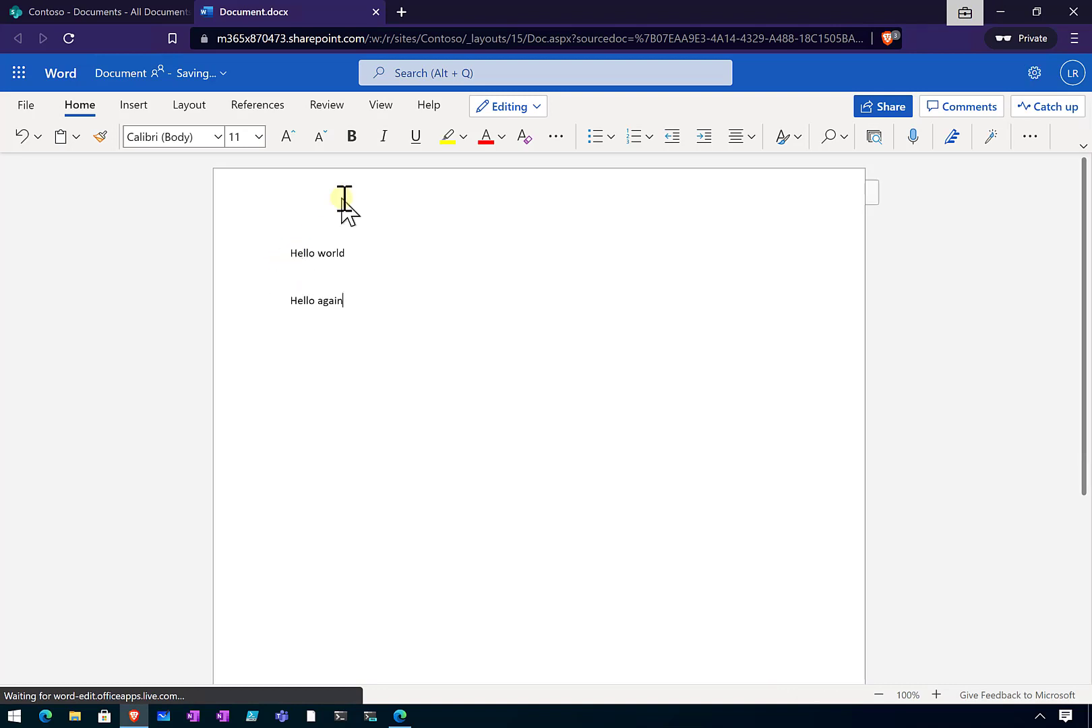
click(376, 12)
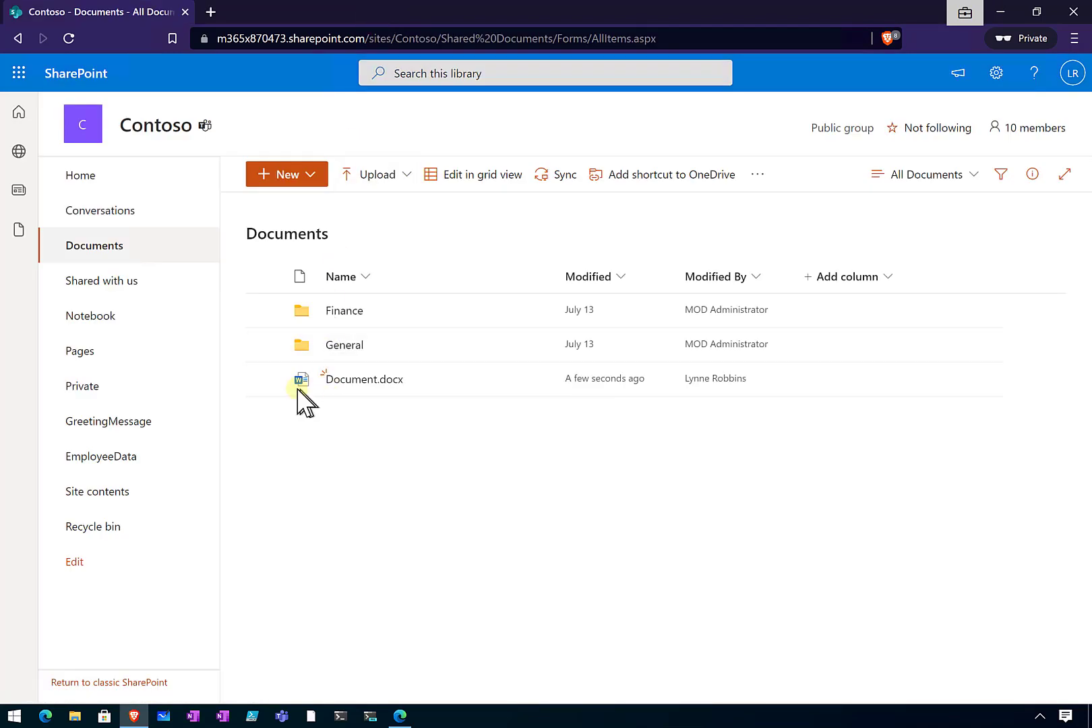
Step: Recheck the edited Document.docx's available actions, including its additional options, for any way to delete it
click(266, 378)
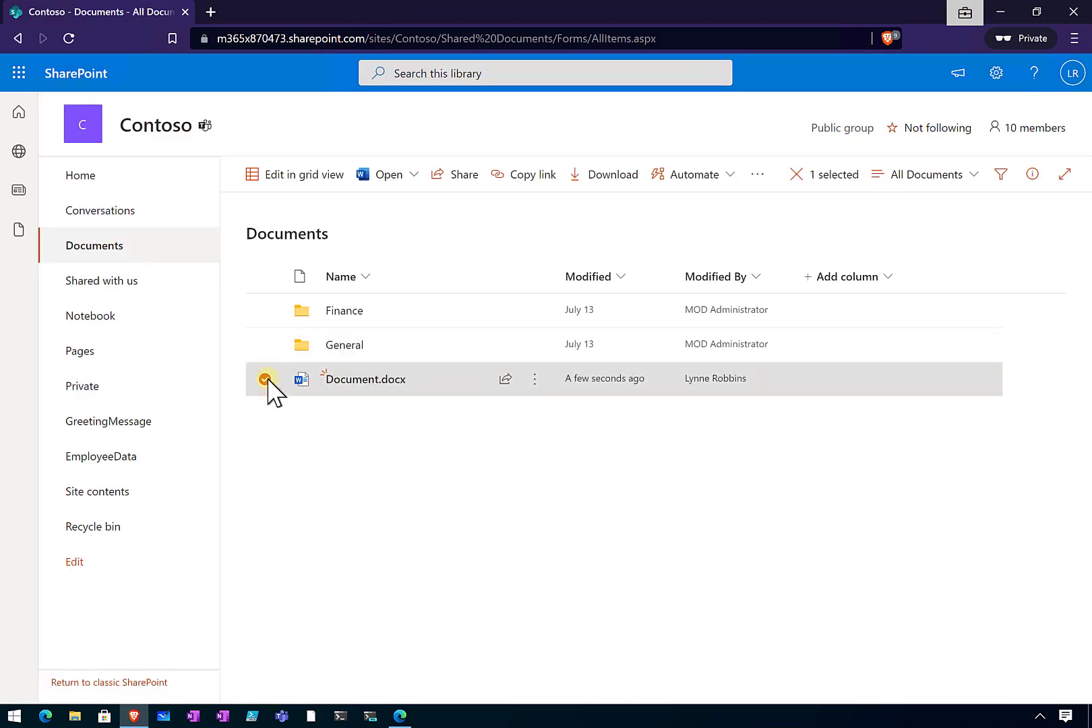
click(534, 381)
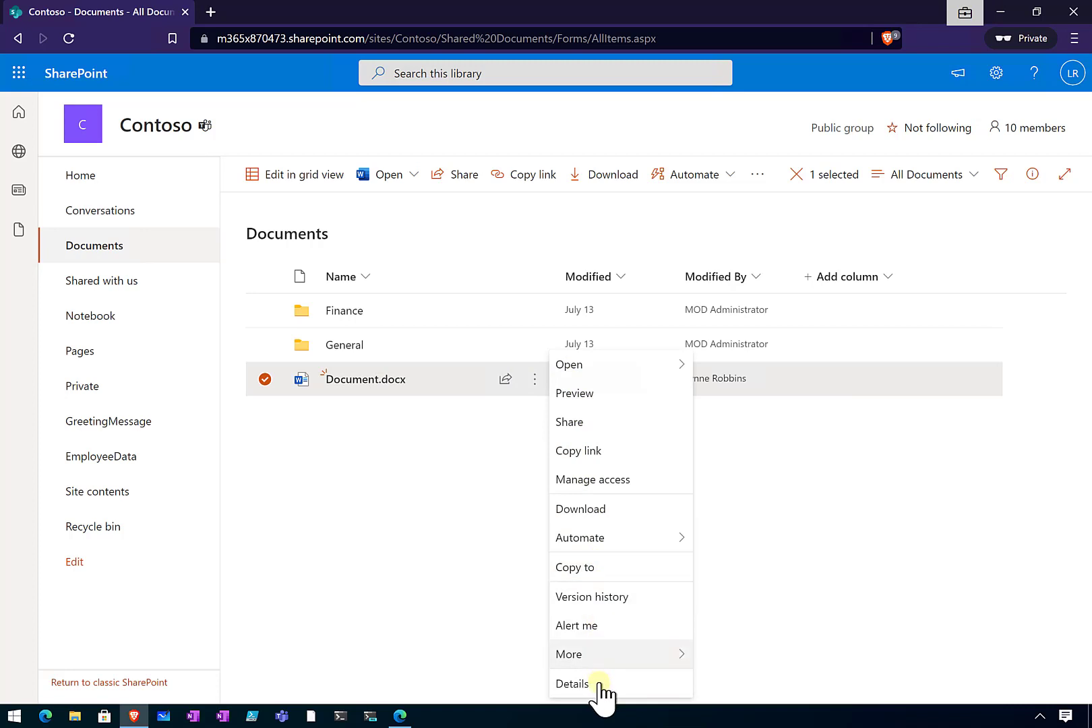
mouse_move(607, 660)
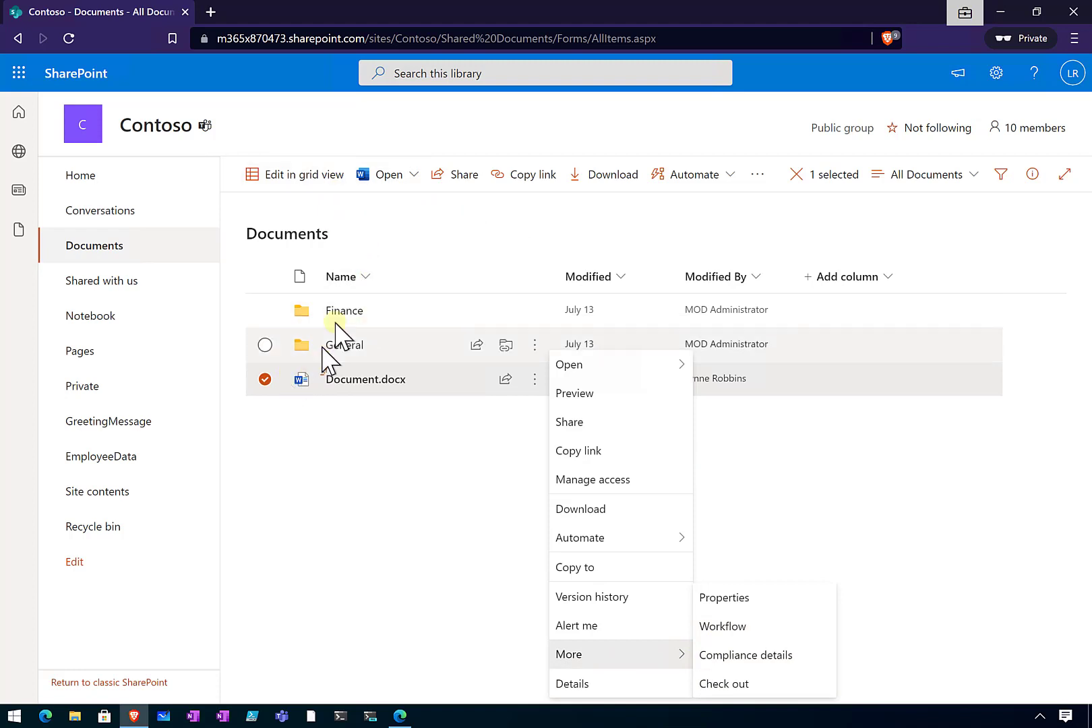
click(444, 234)
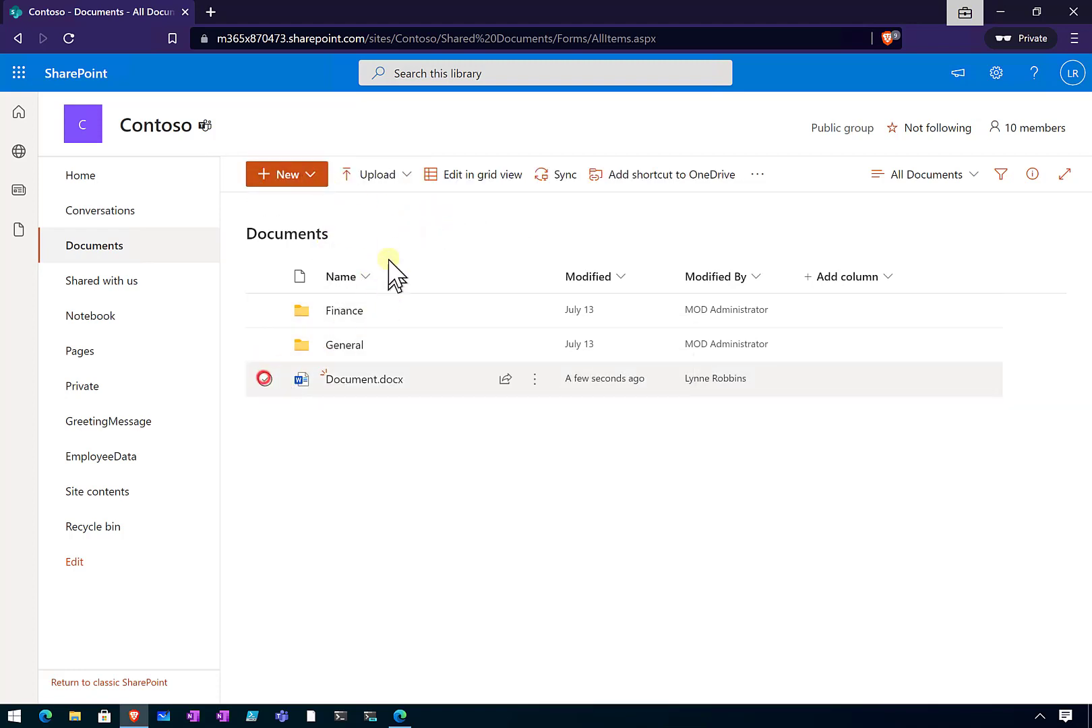
click(758, 176)
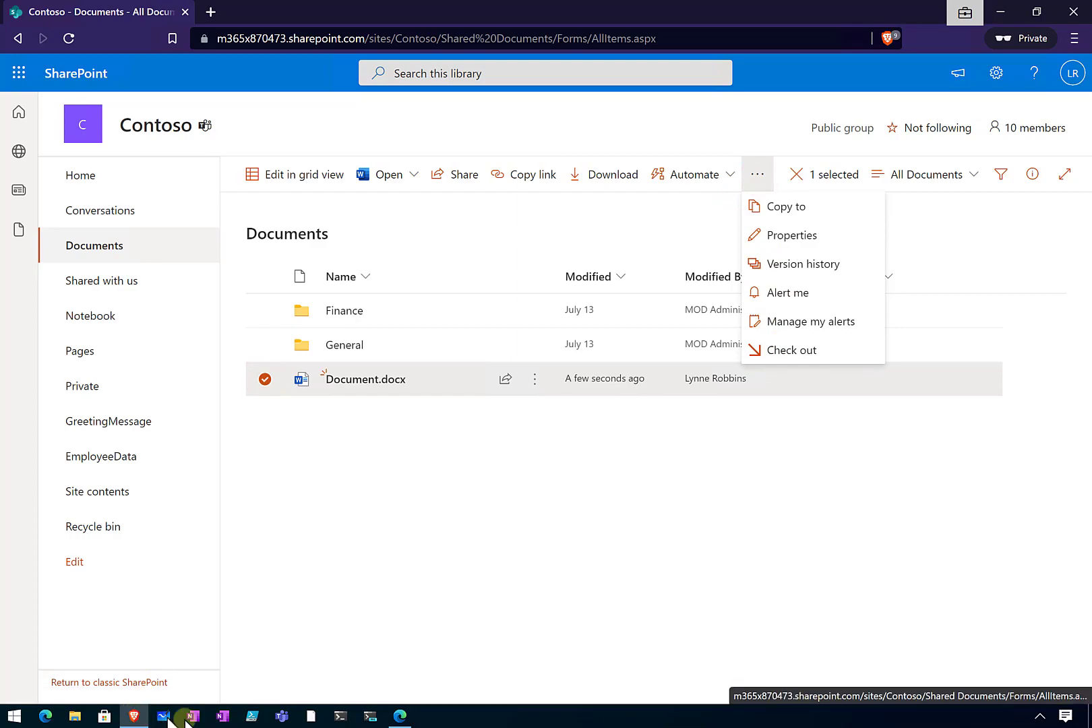
Step: Switch to the administrator's Edge window, delete Document.docx from the Contoso Documents library despite its being open, and return to the member's Brave window
click(400, 715)
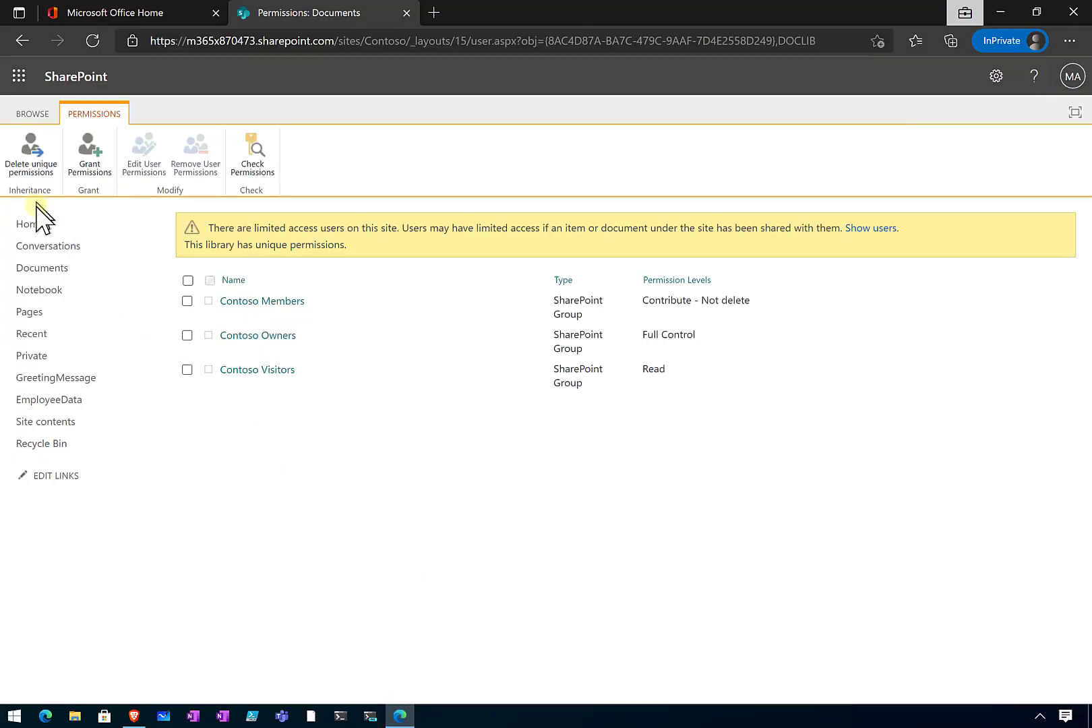
click(31, 267)
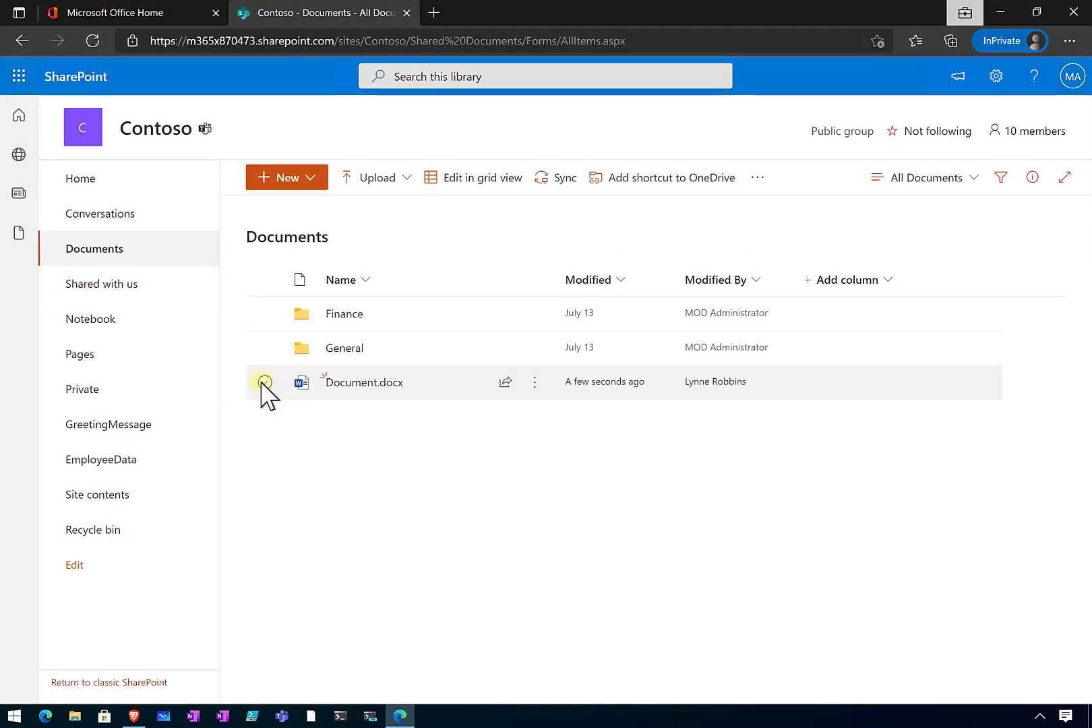
click(261, 382)
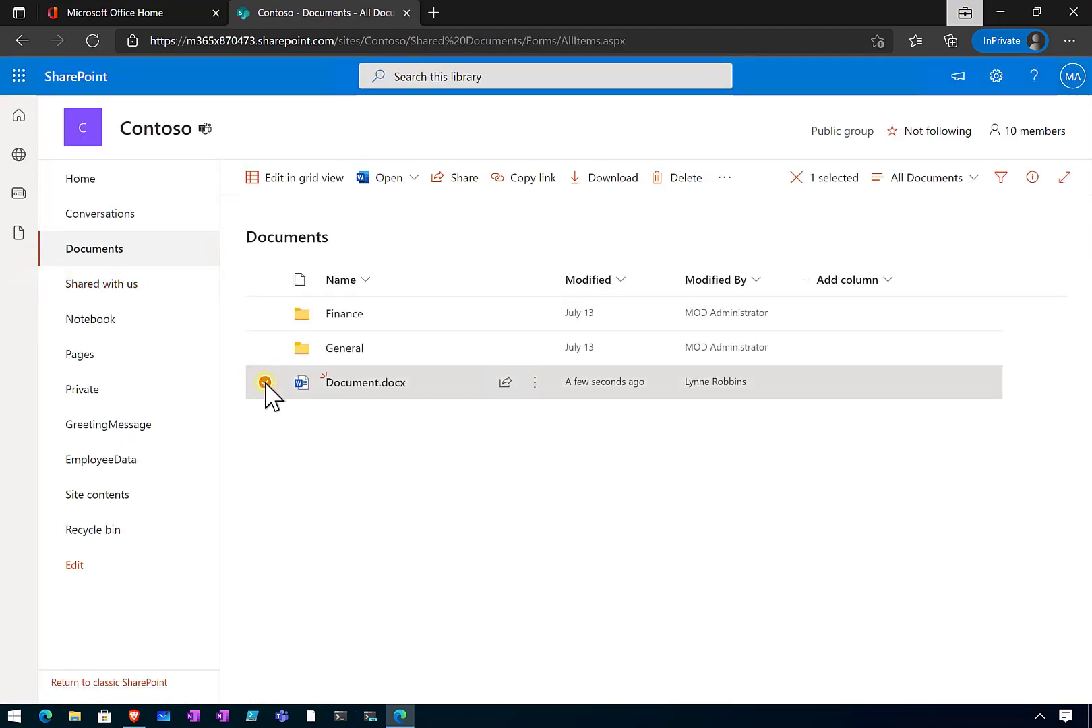
key(Delete)
click(554, 422)
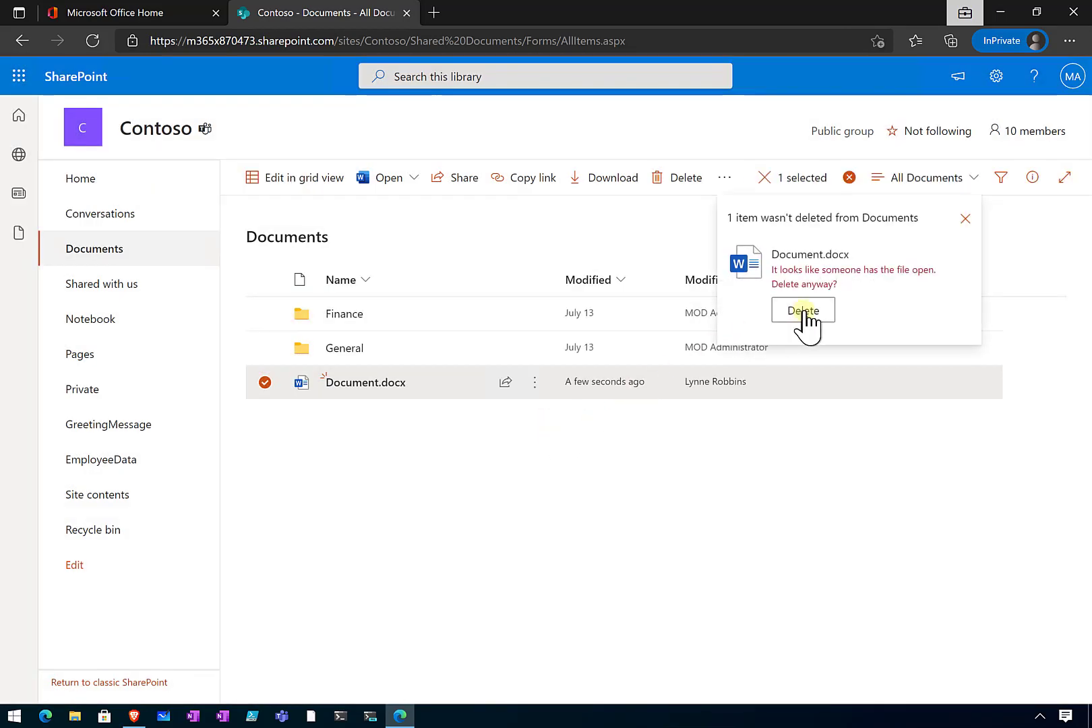
click(804, 310)
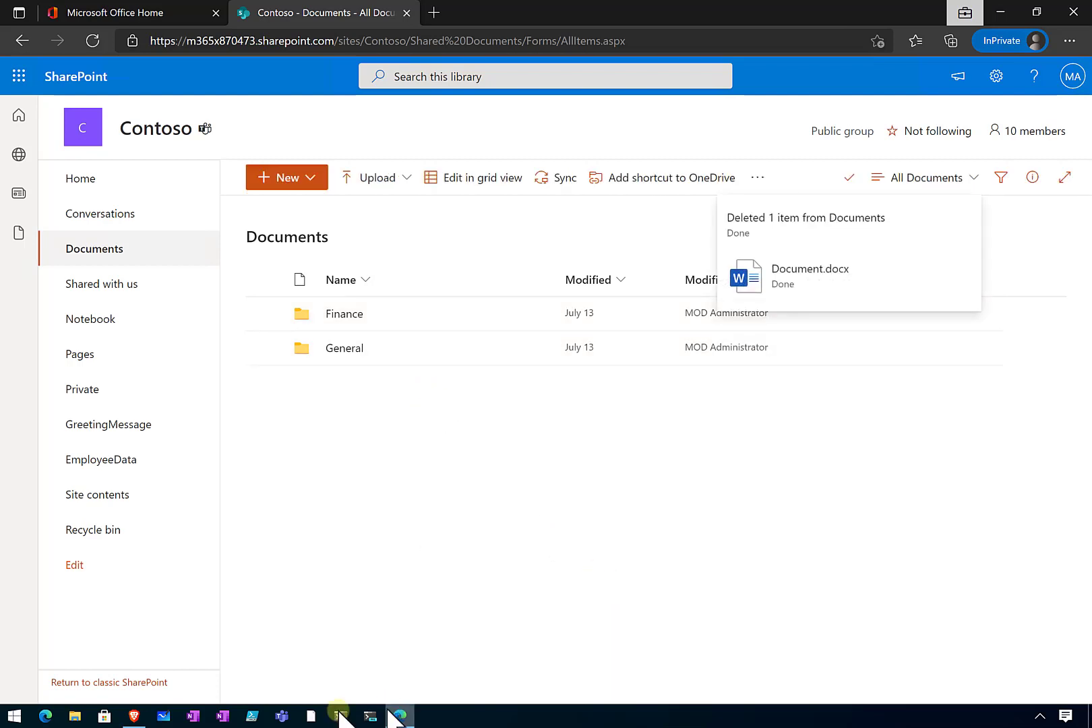
click(132, 716)
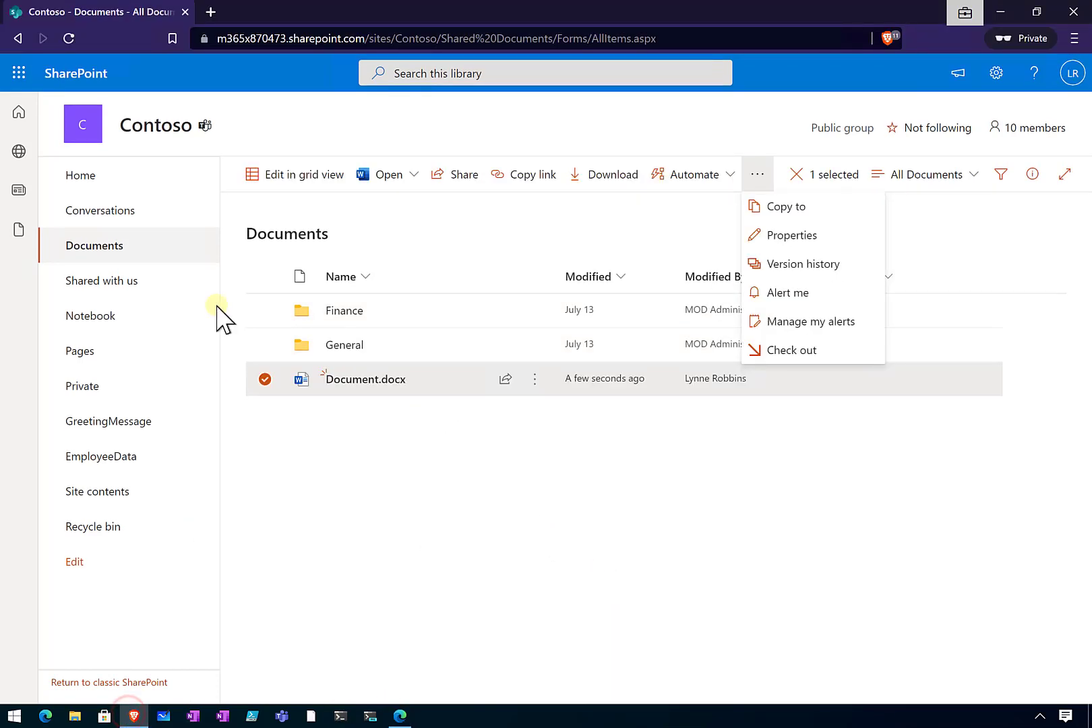
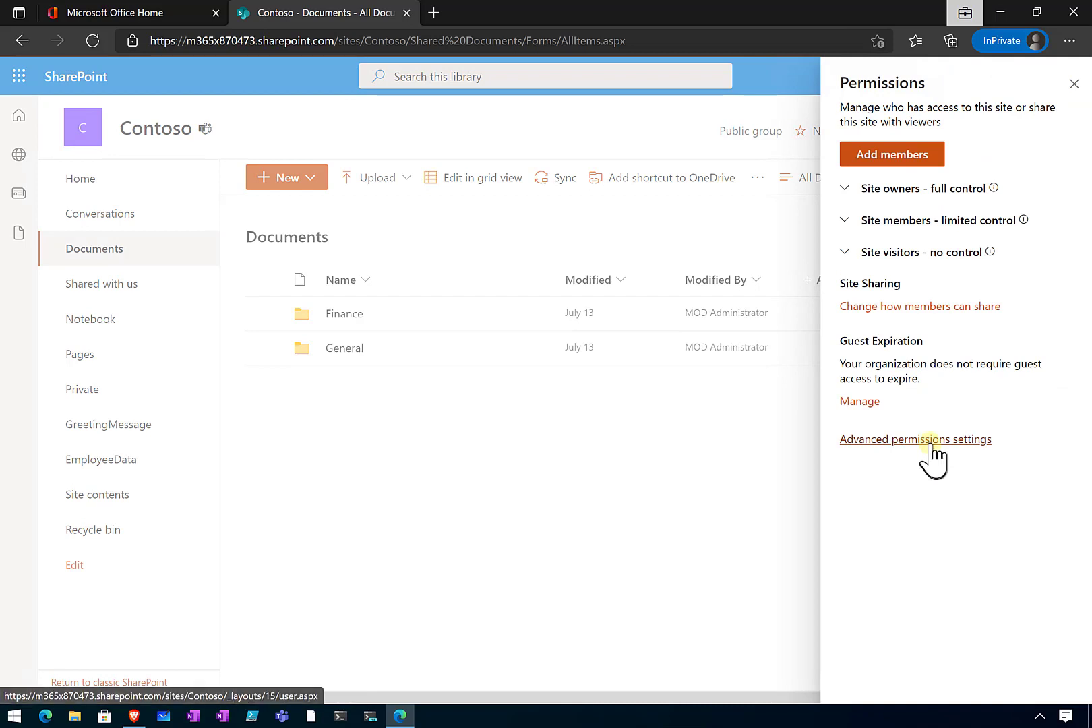
Step: Review the site's permission levels through the advanced permissions settings in the administrator's Edge window, and return to the Documents library
click(930, 441)
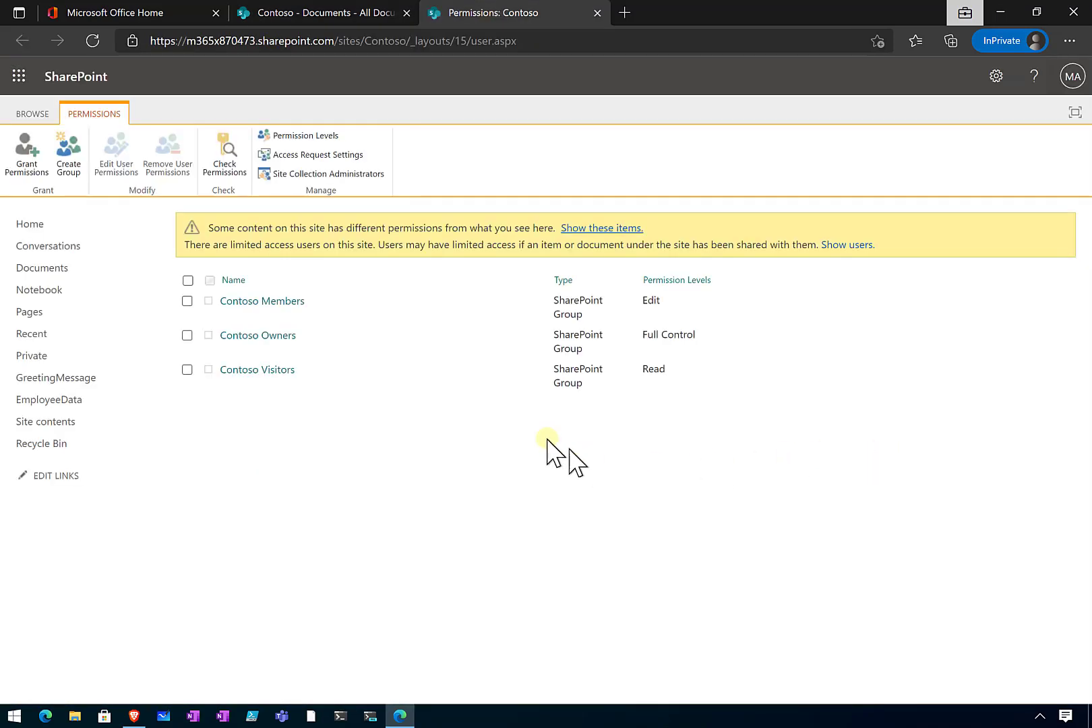
click(315, 136)
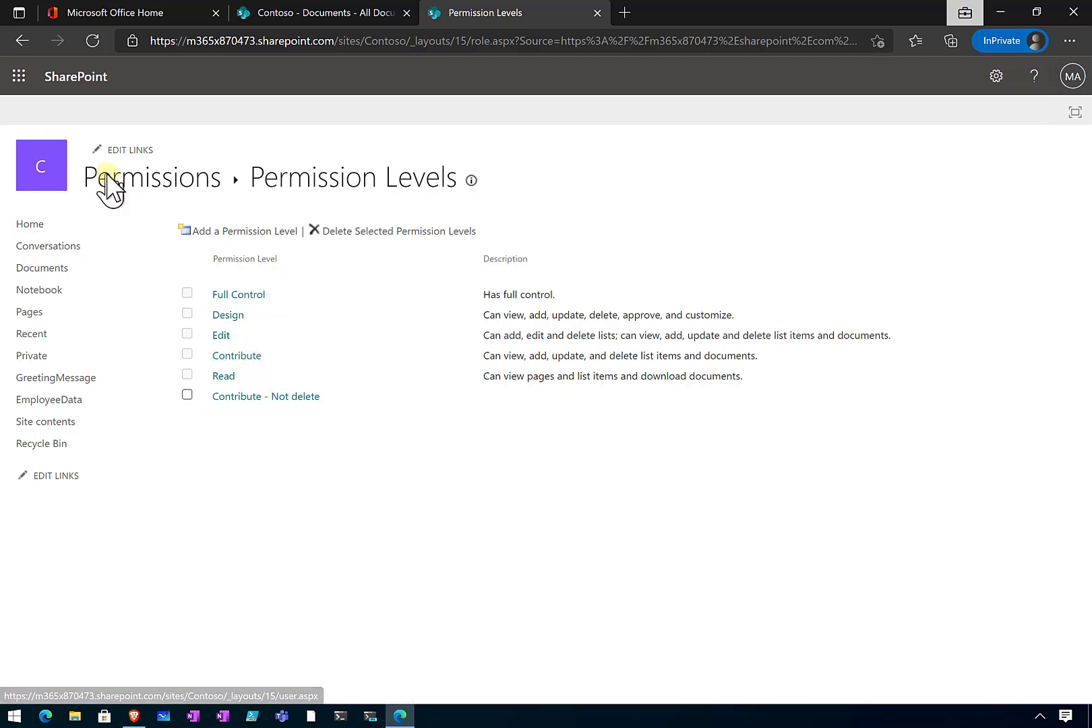
click(42, 270)
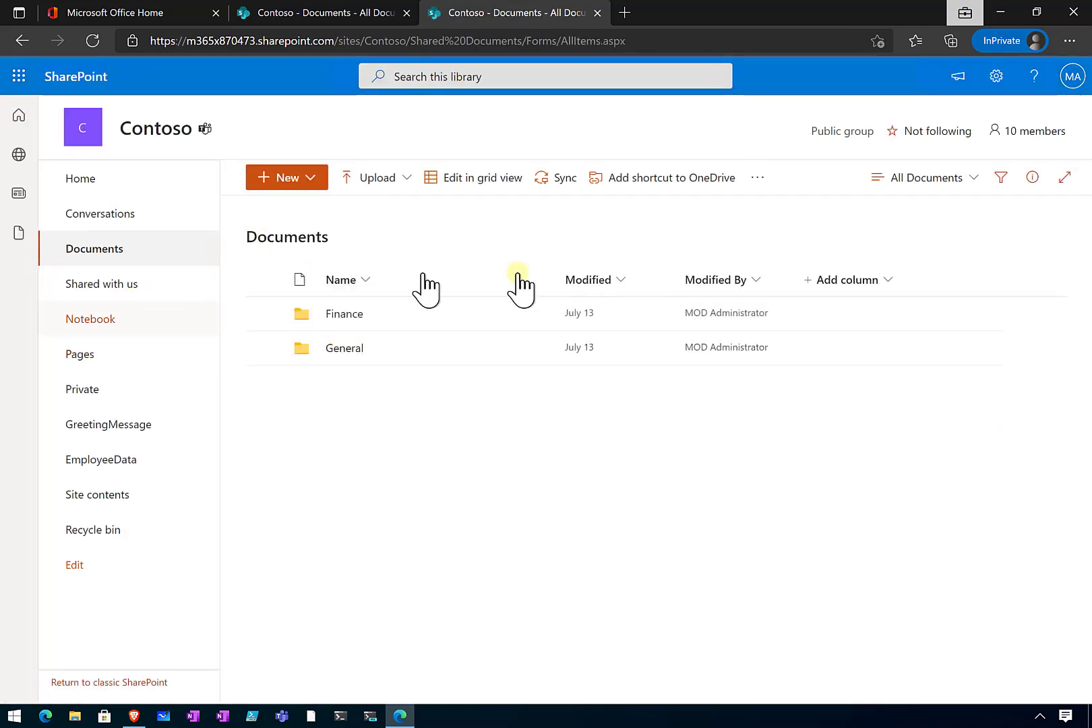
Step: Review the Documents library's own permissions from its library settings, selecting the Contoso Members group, and return to the library
click(997, 76)
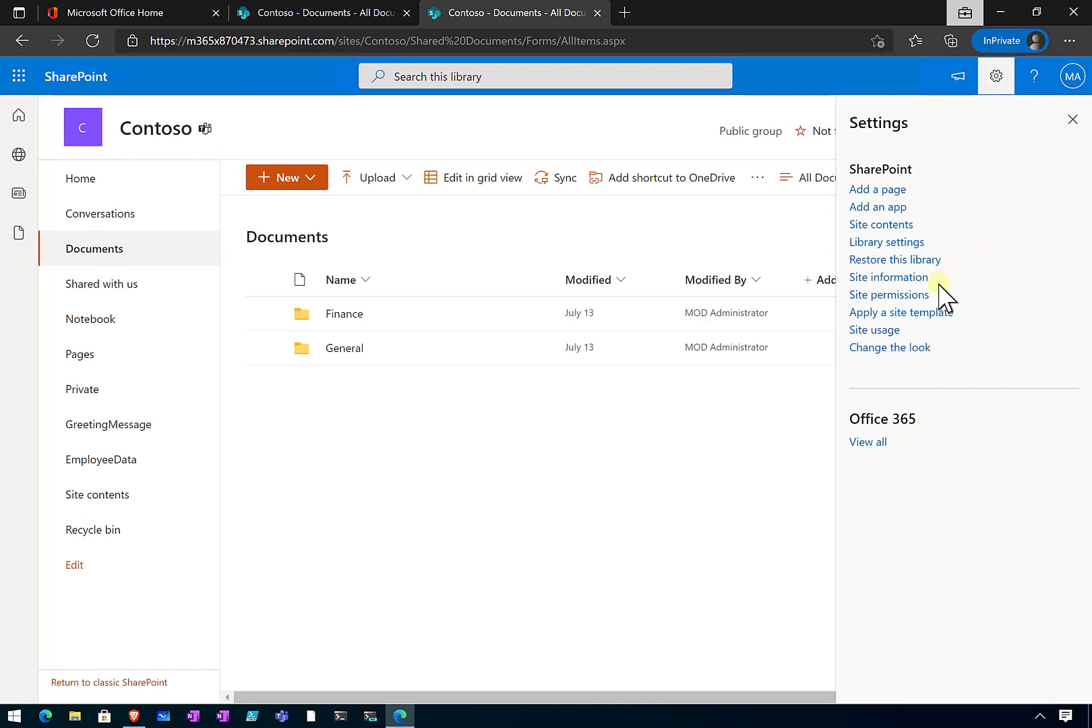
click(905, 243)
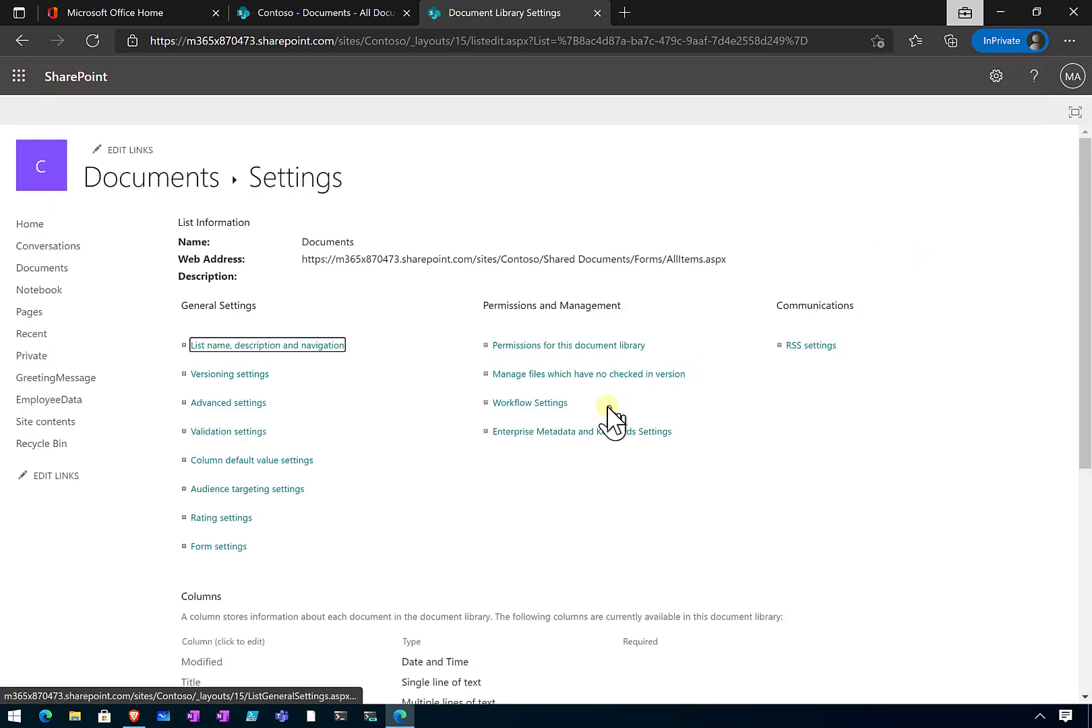
click(588, 345)
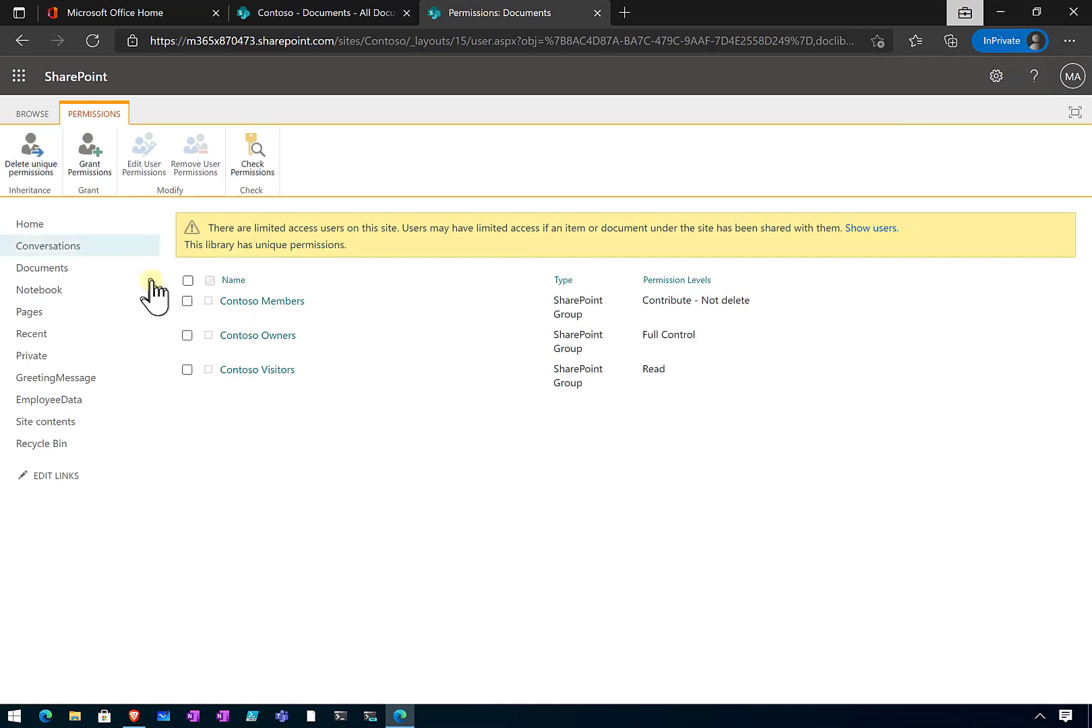
click(186, 301)
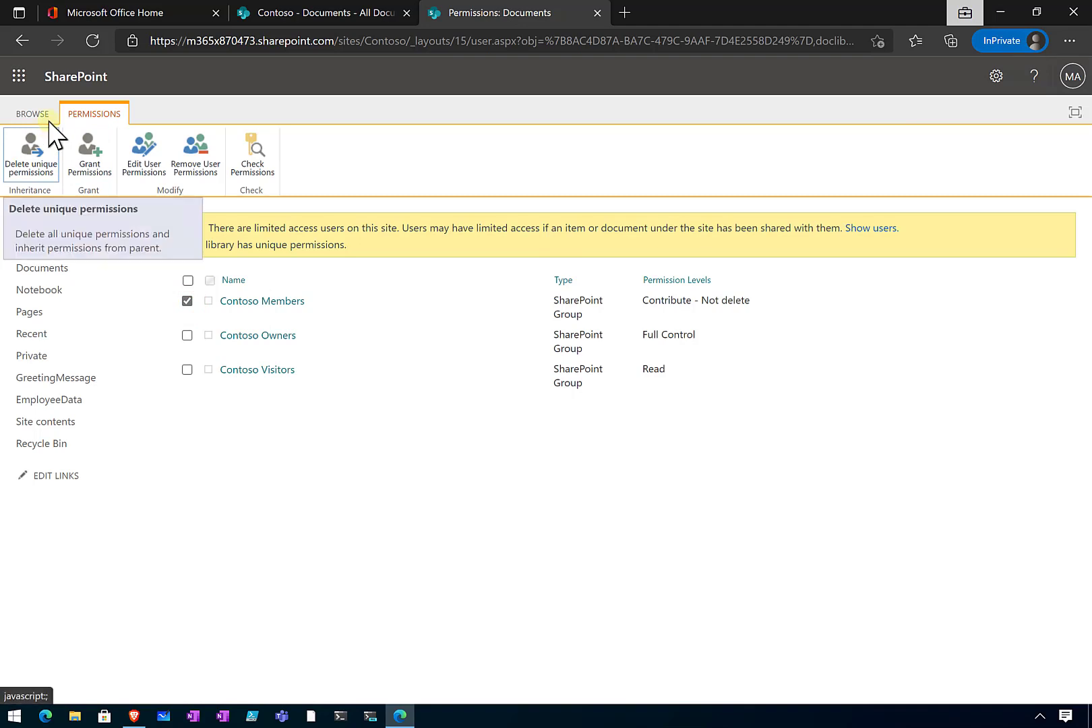
click(45, 268)
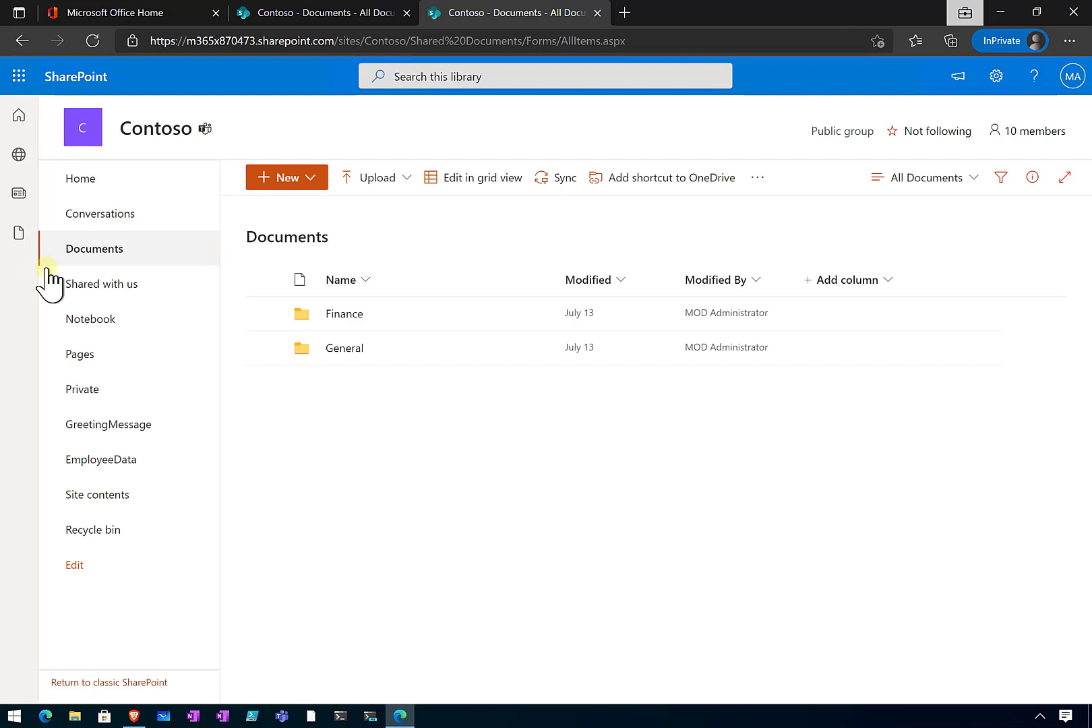
click(47, 271)
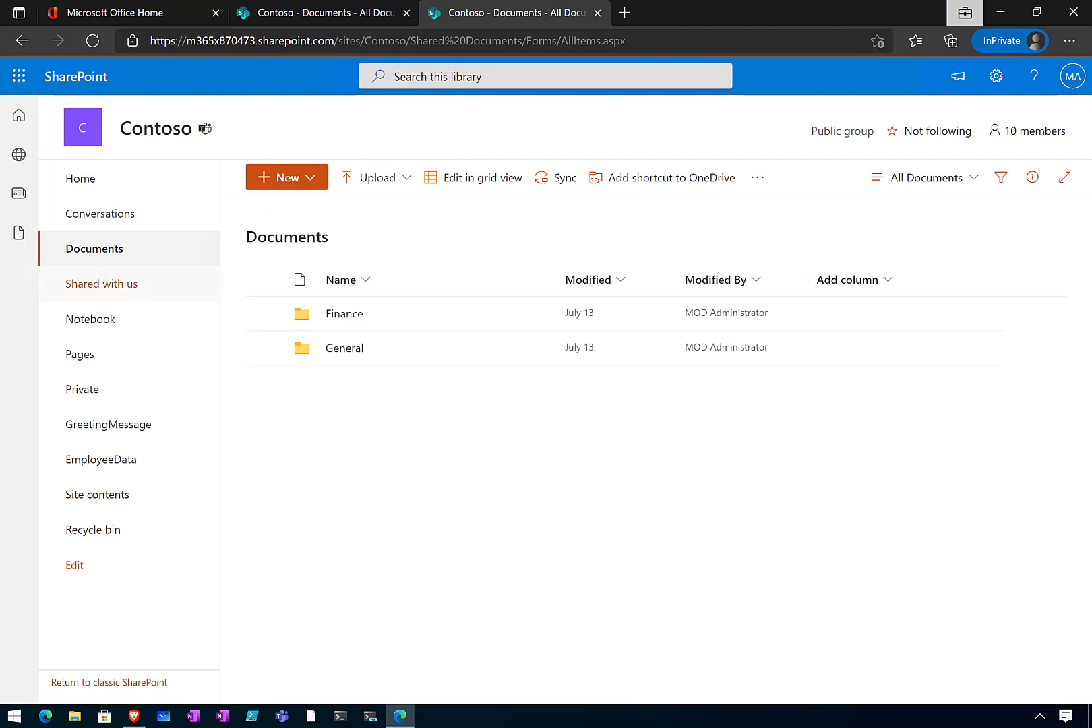